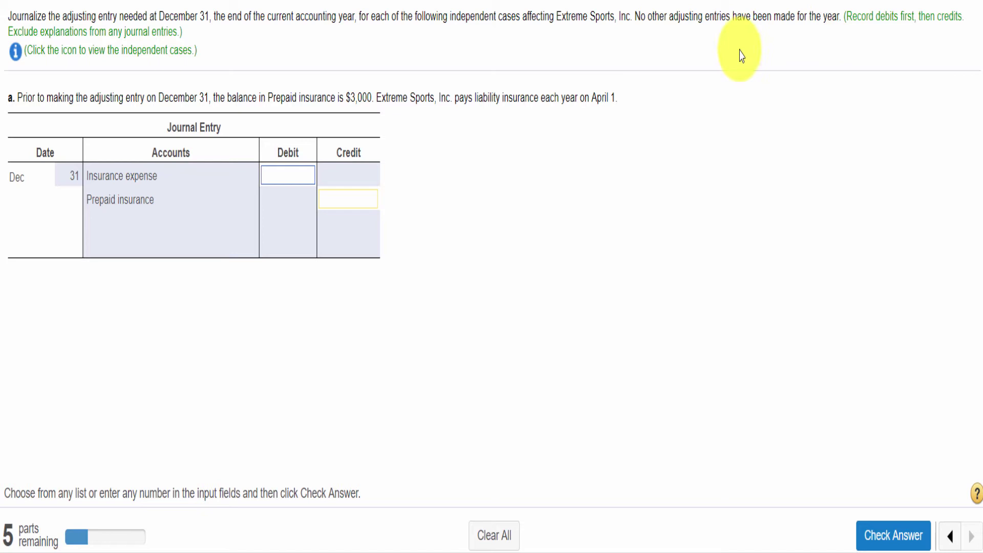
- View the More Info list of cases a–f, then close it to return to case a's entry
left_click(16, 53)
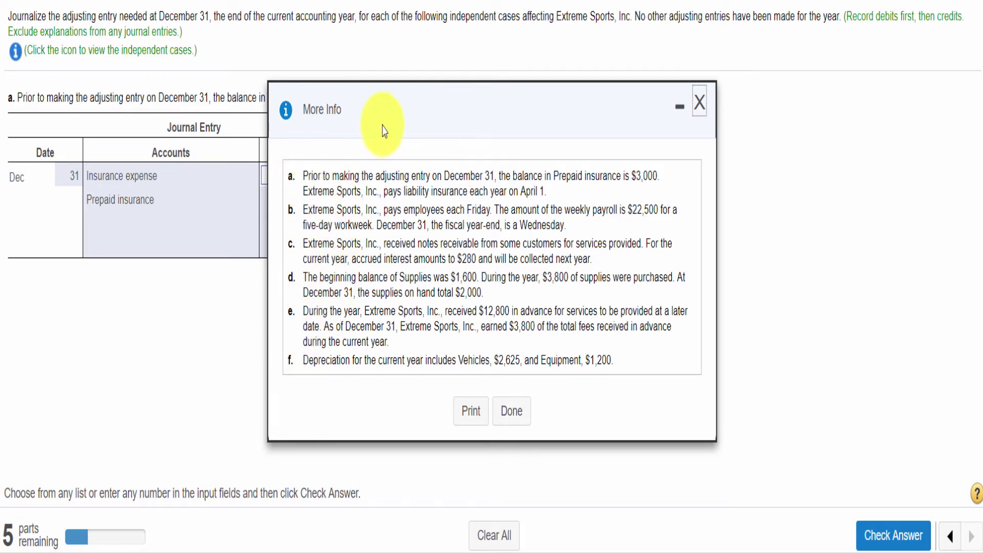
left_click_drag(385, 127, 630, 122)
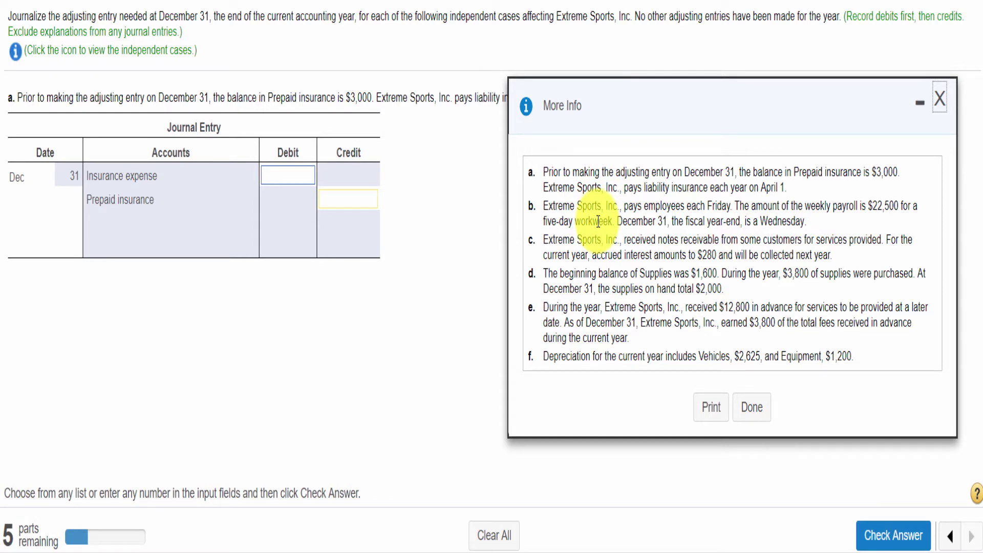
left_click(942, 99)
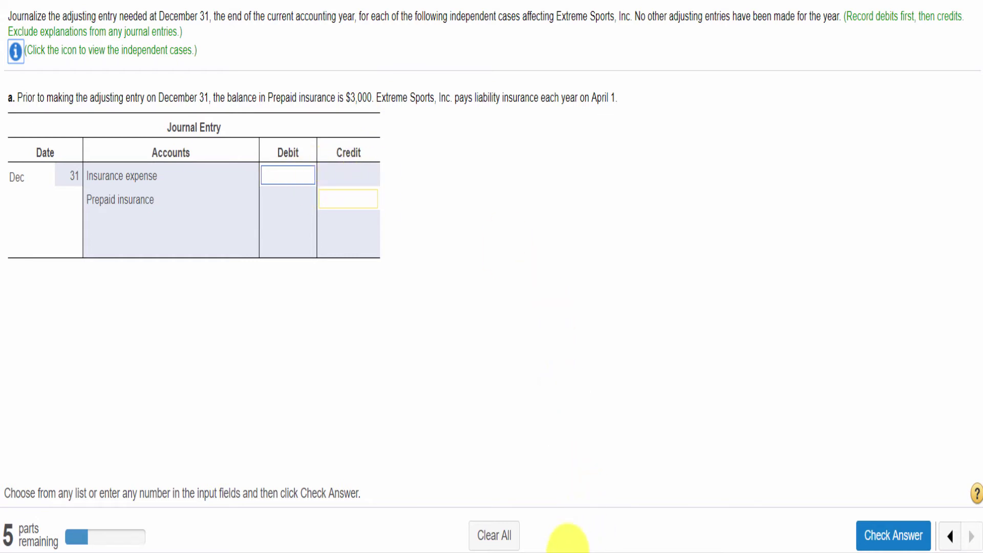
- Change the months in A4 from 6 to 9 so the expired insurance becomes 2250, and copy it
left_click(569, 552)
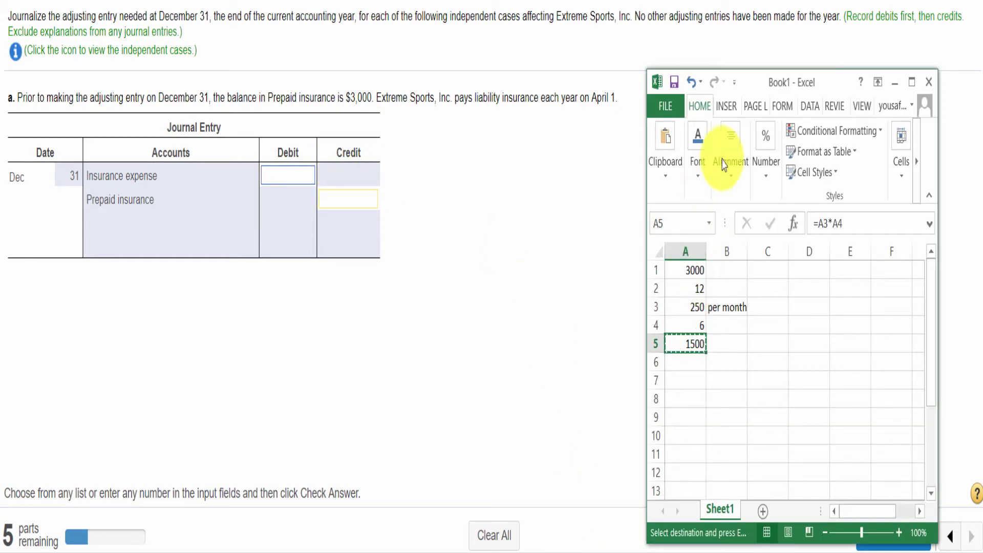
left_click_drag(757, 92, 751, 40)
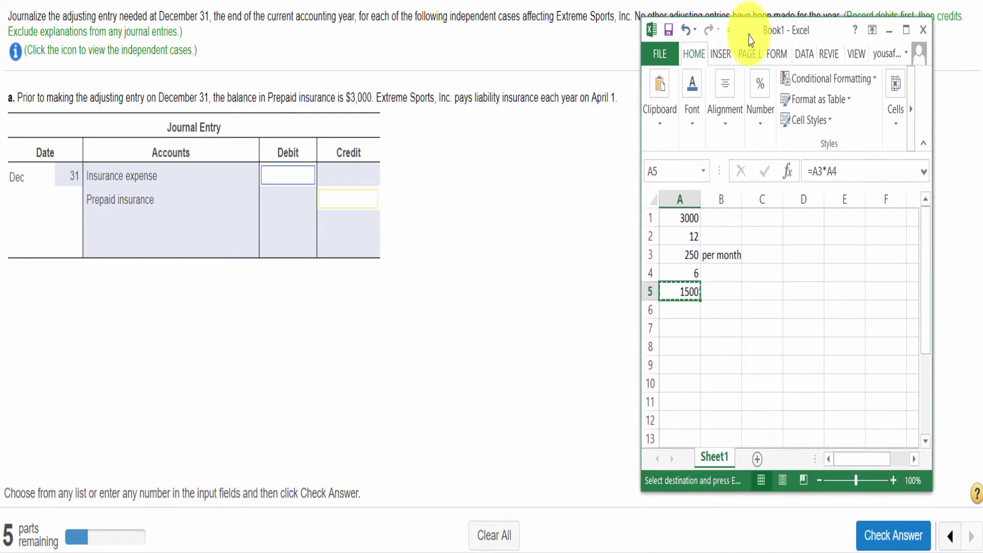
left_click(694, 270)
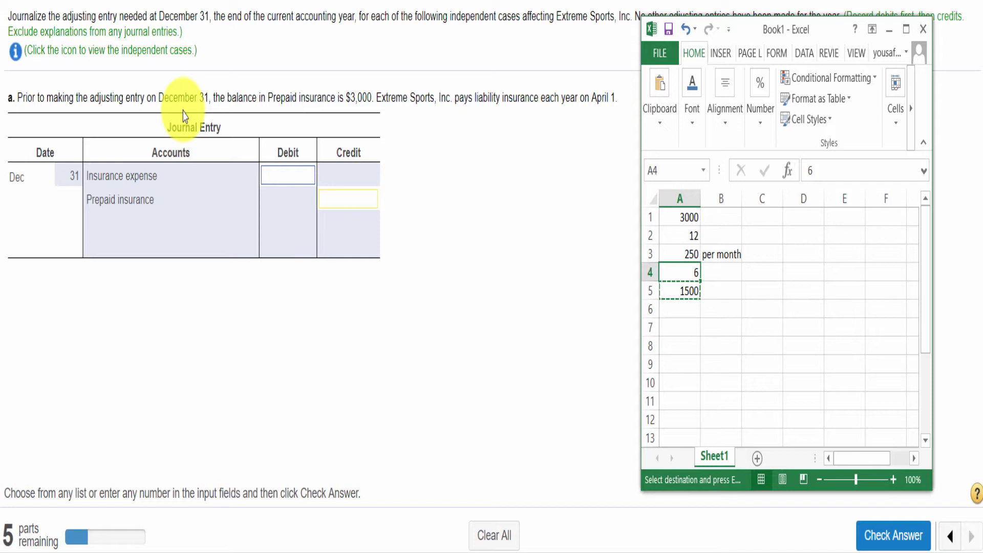
type("9")
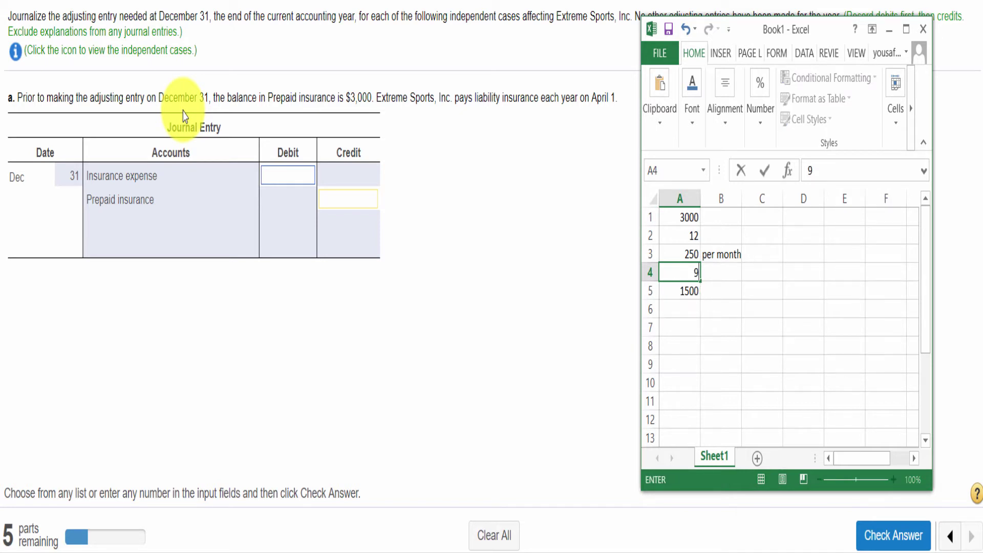
key("Return")
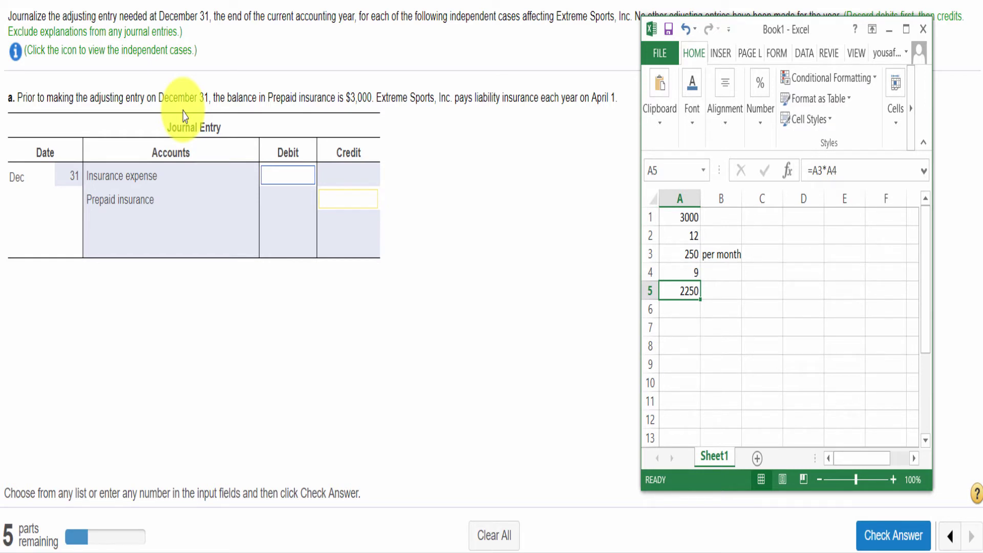
key("ctrl+c")
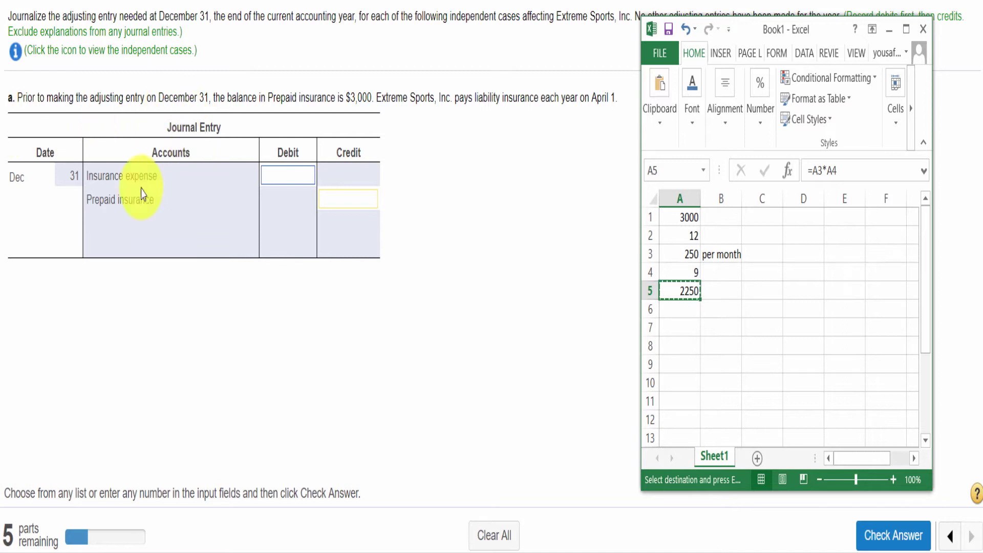
- Enter 2,250 as the Insurance expense debit and Prepaid insurance credit, and check the answer
left_click(290, 177)
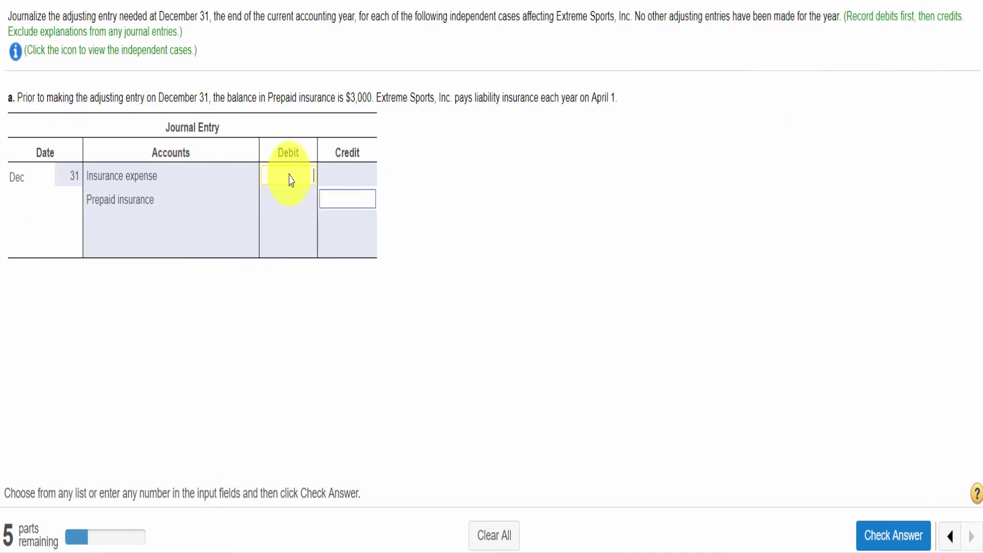
left_click(348, 200)
type("2250")
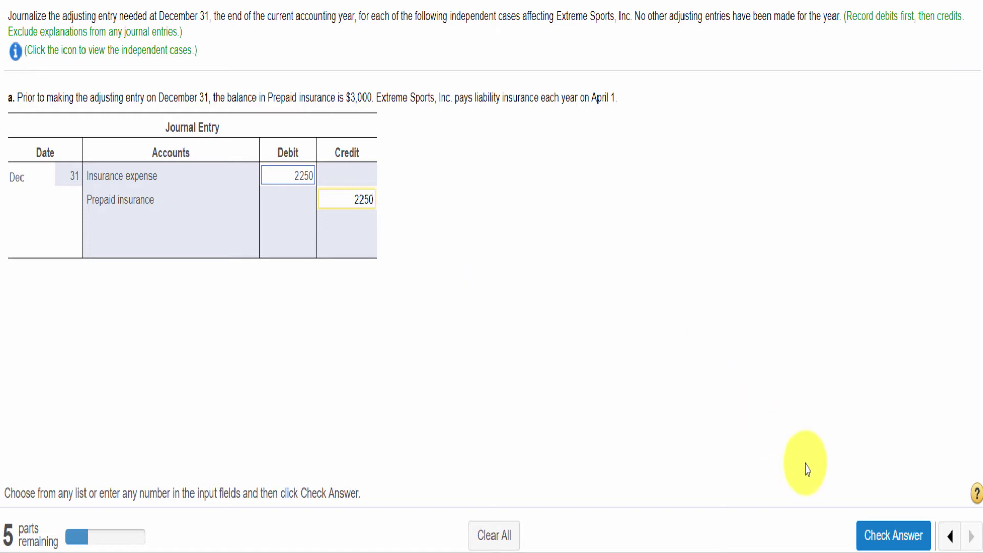
left_click(869, 538)
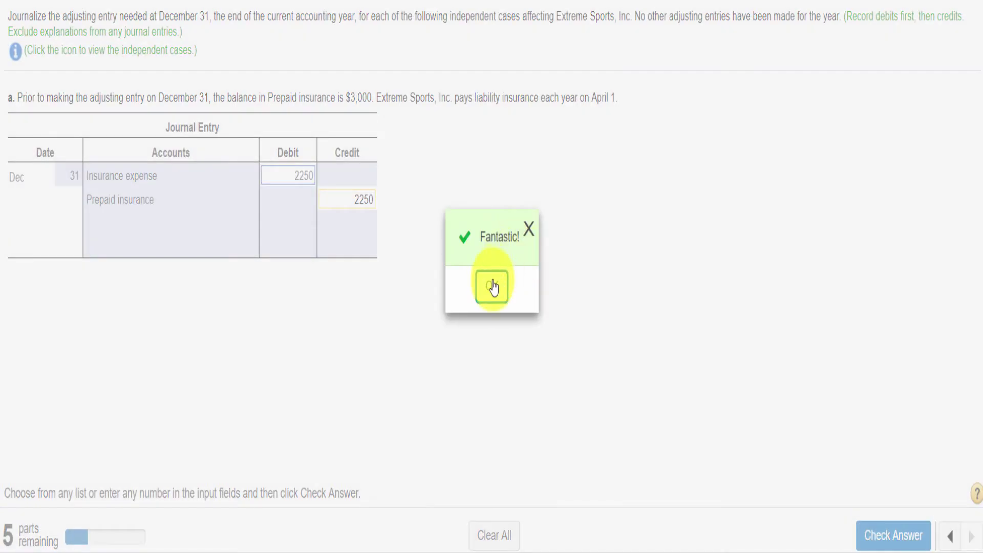
left_click(492, 287)
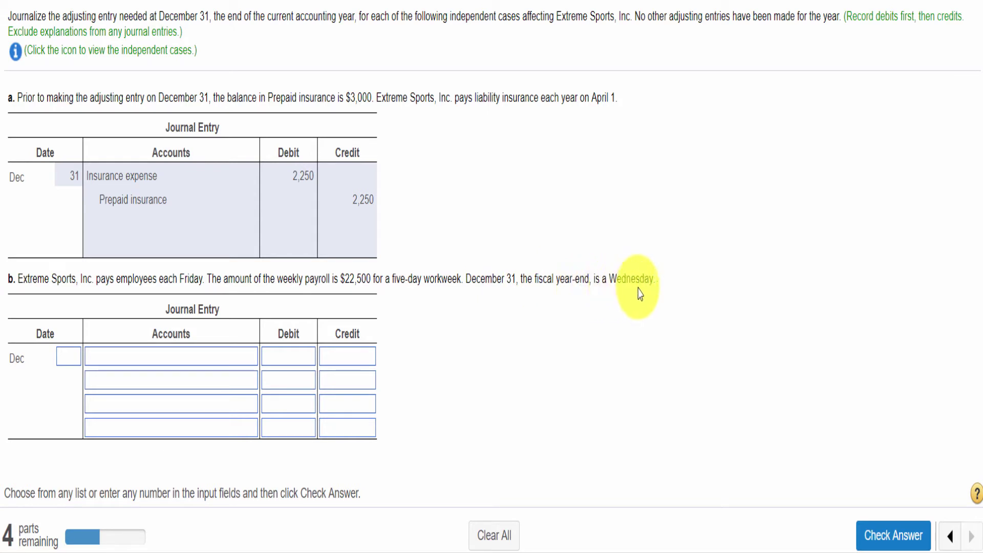
- Delete Excel columns A to C to clear the old insurance calculation, then return to case b
left_click(568, 552)
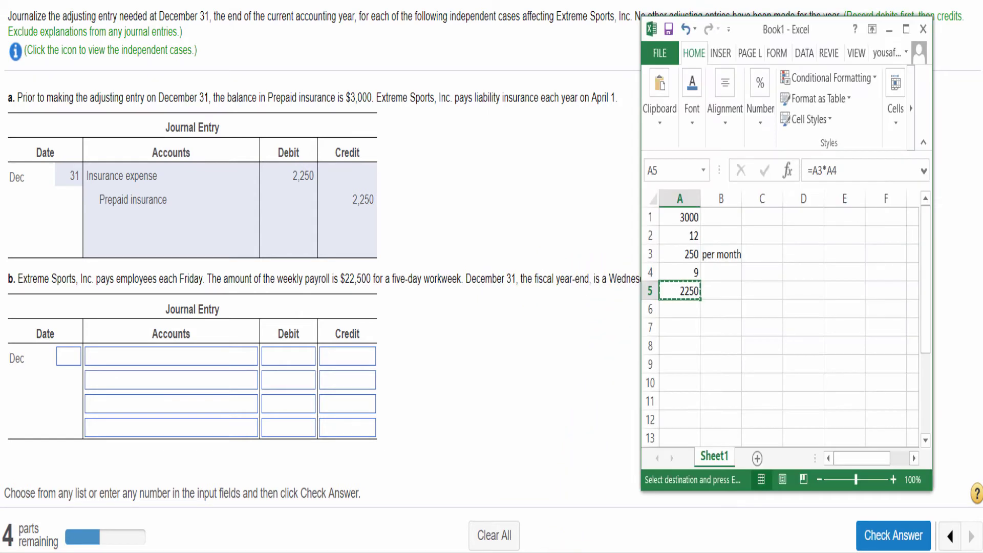
left_click(686, 315)
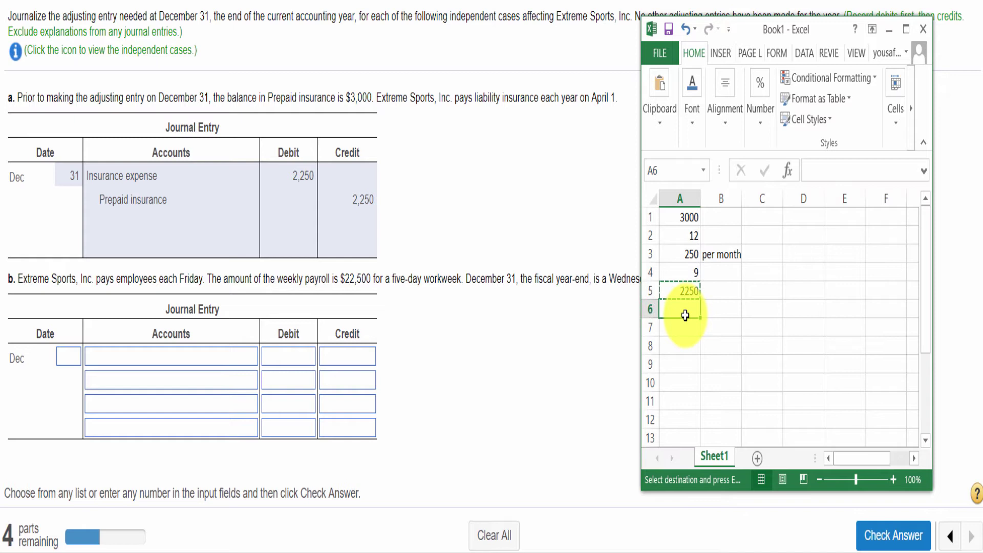
key("shift+Right")
key("shift+Right")
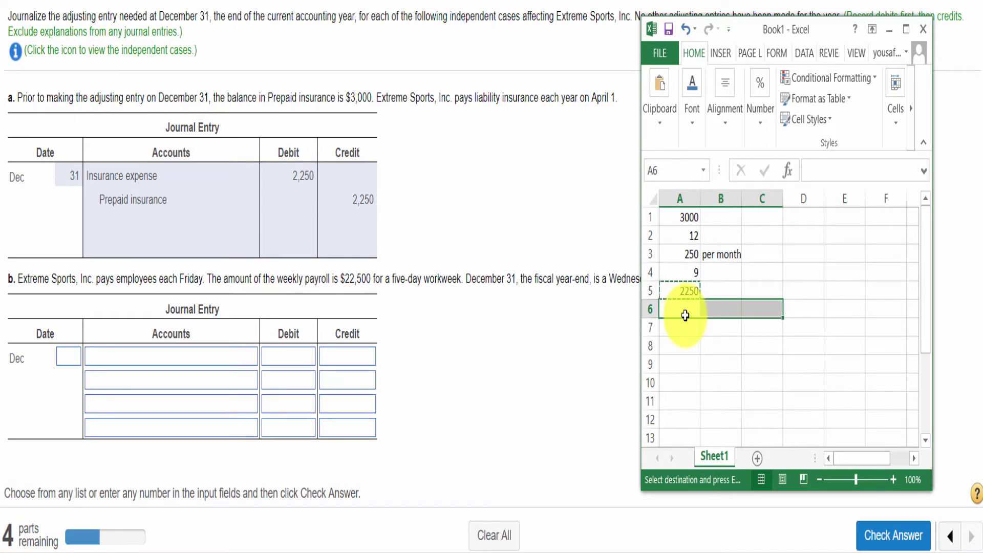
key("ctrl+minus")
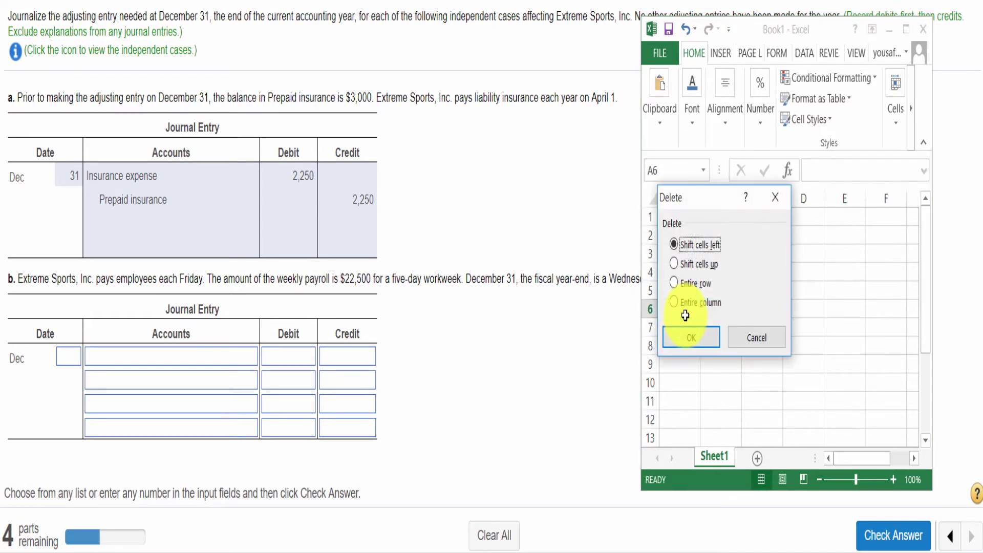
key("c")
left_click(688, 335)
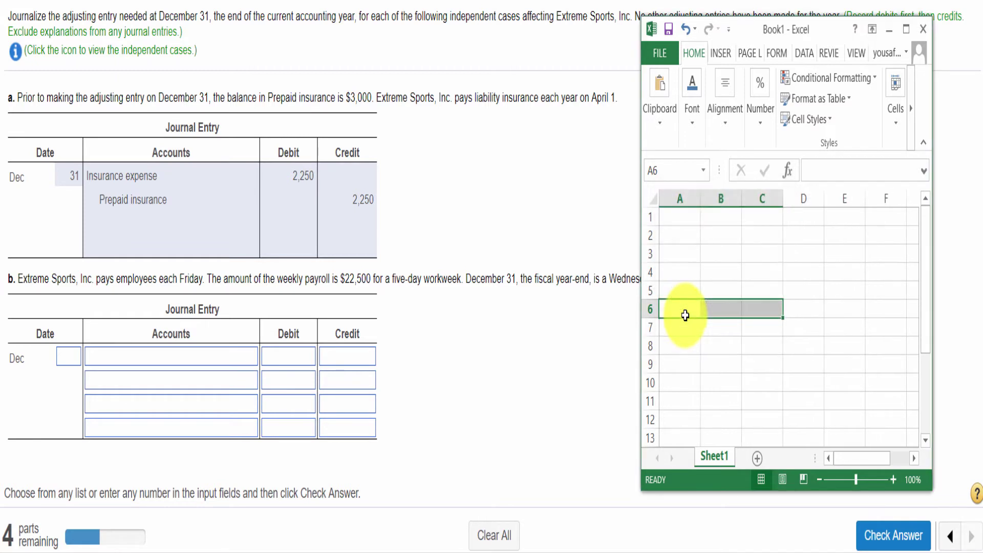
left_click(64, 361)
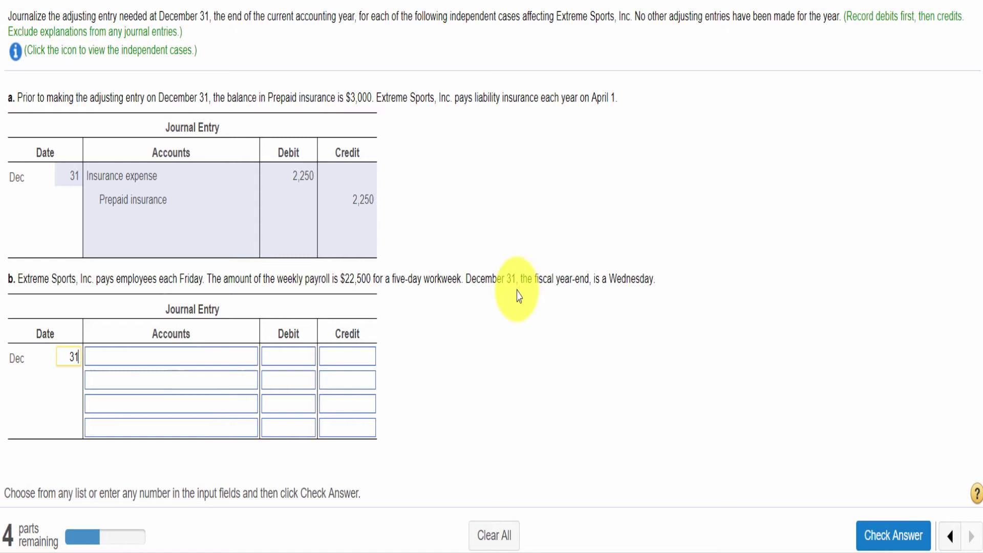
- Choose Salaries expense as case b's debit account and Salaries payable as its credit account
left_click(205, 358)
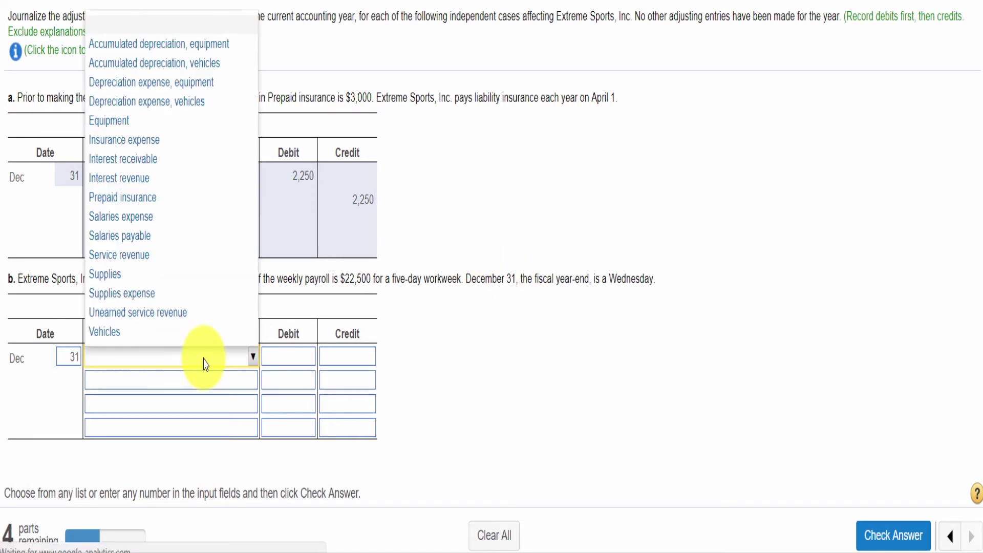
left_click(136, 218)
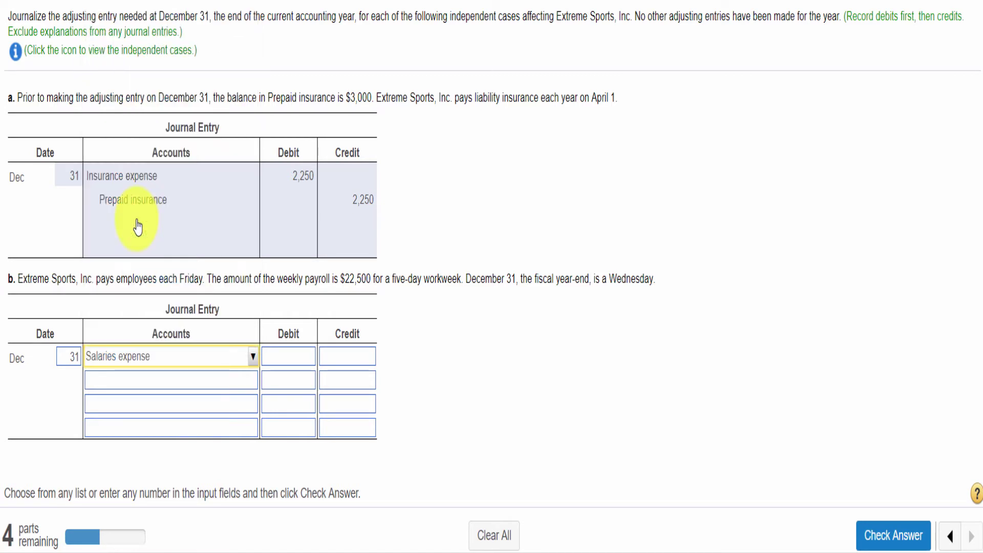
left_click(183, 386)
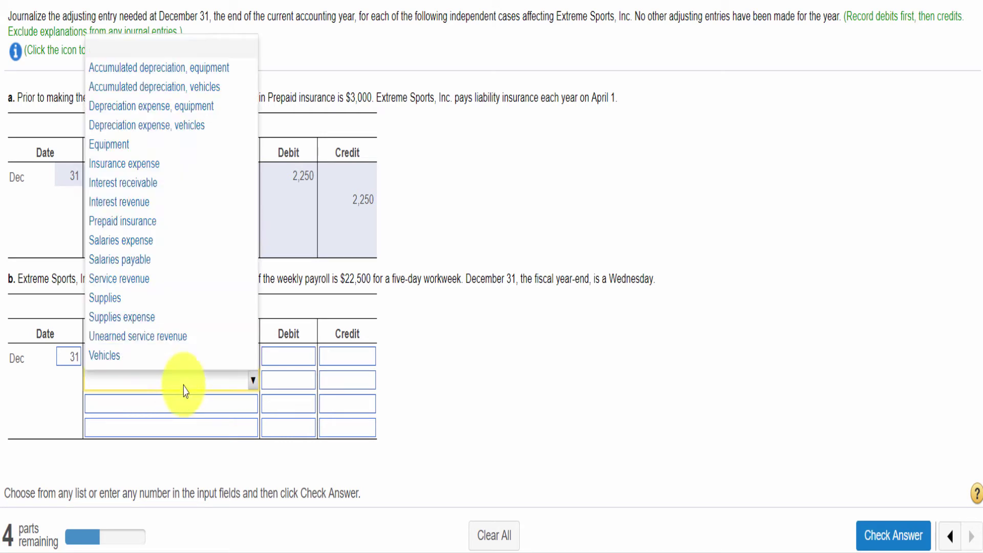
left_click(150, 260)
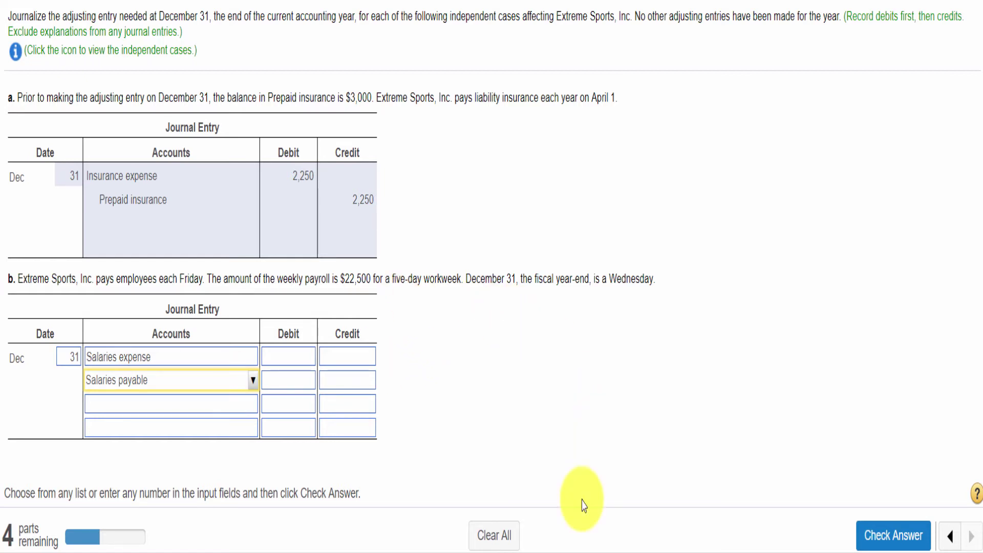
left_click(576, 552)
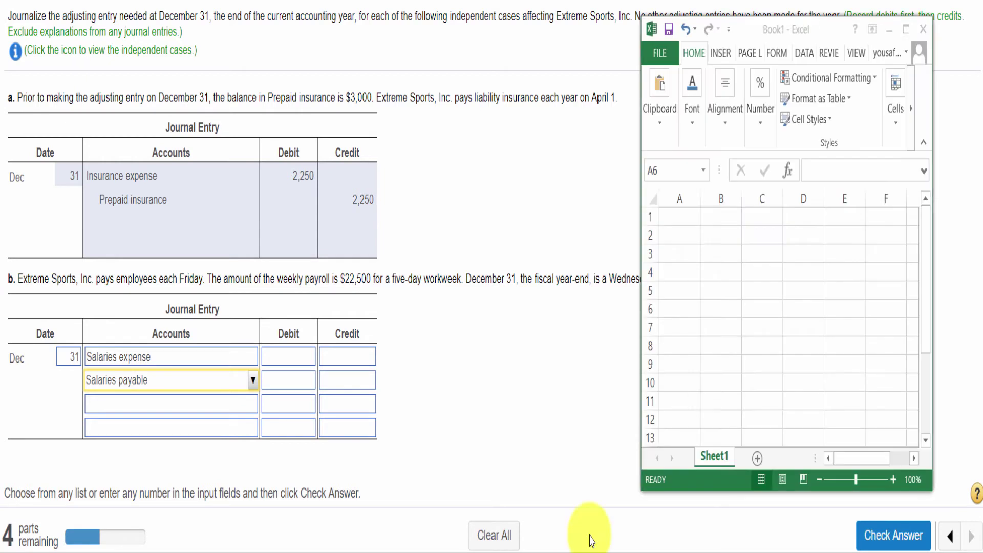
- Enter 22500 in A1 and 5 in A2, and compute the 4500 daily payroll with =A1/A2
left_click(681, 219)
type("22500")
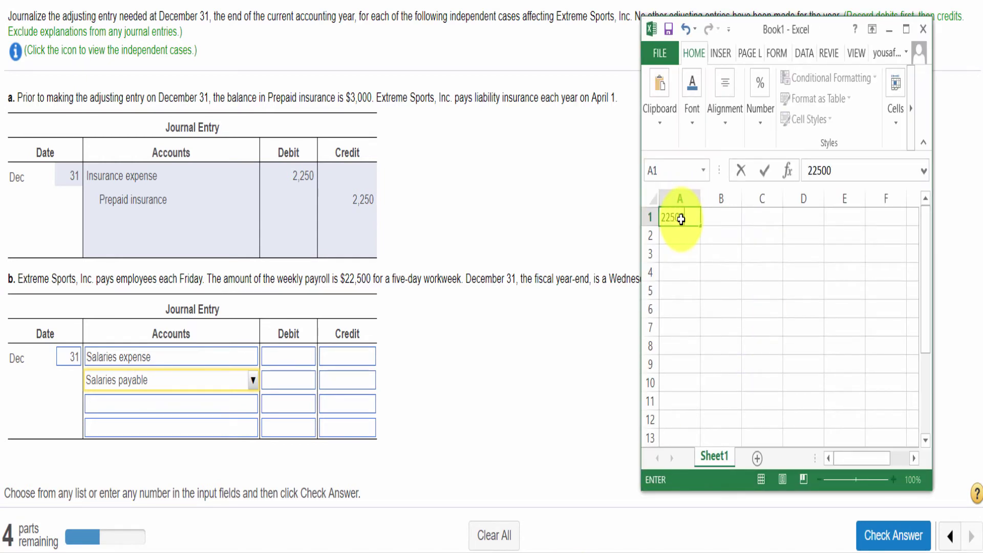
key("Return")
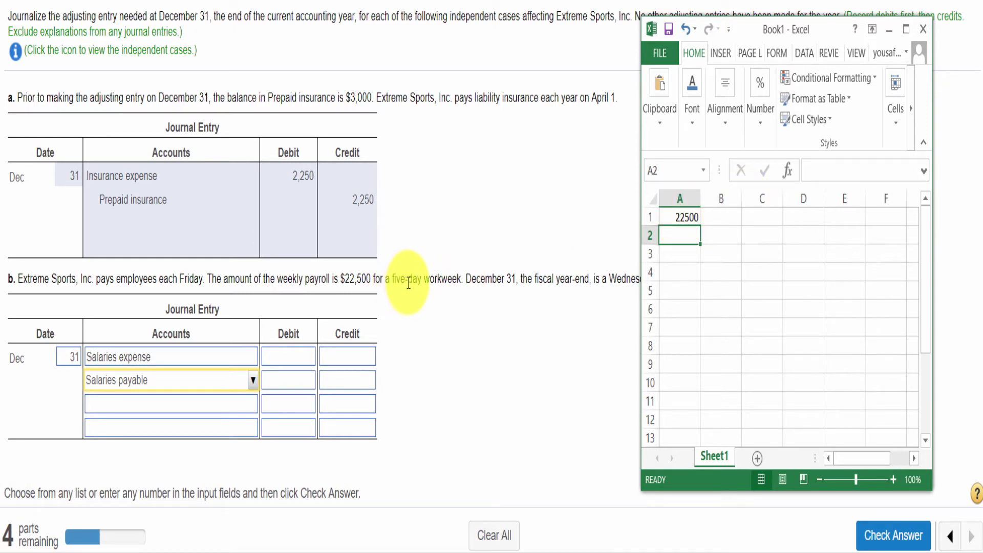
type("5")
key("Return")
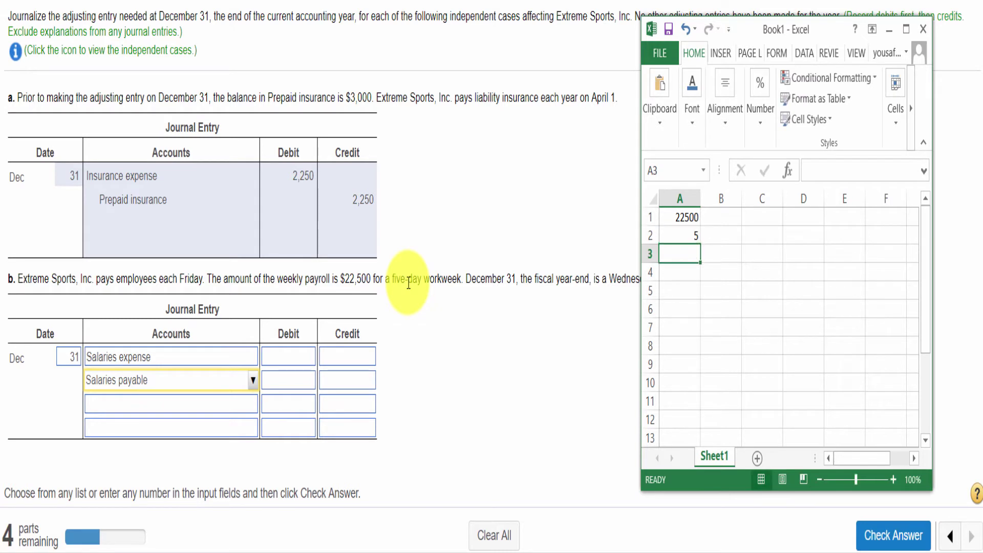
type("=")
key("Up")
key("Up")
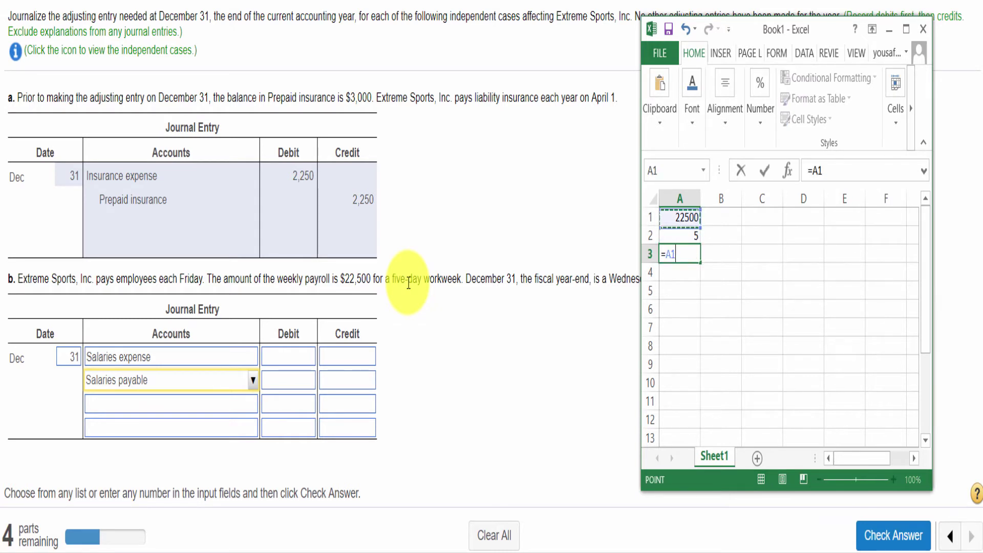
type("/")
key("Down")
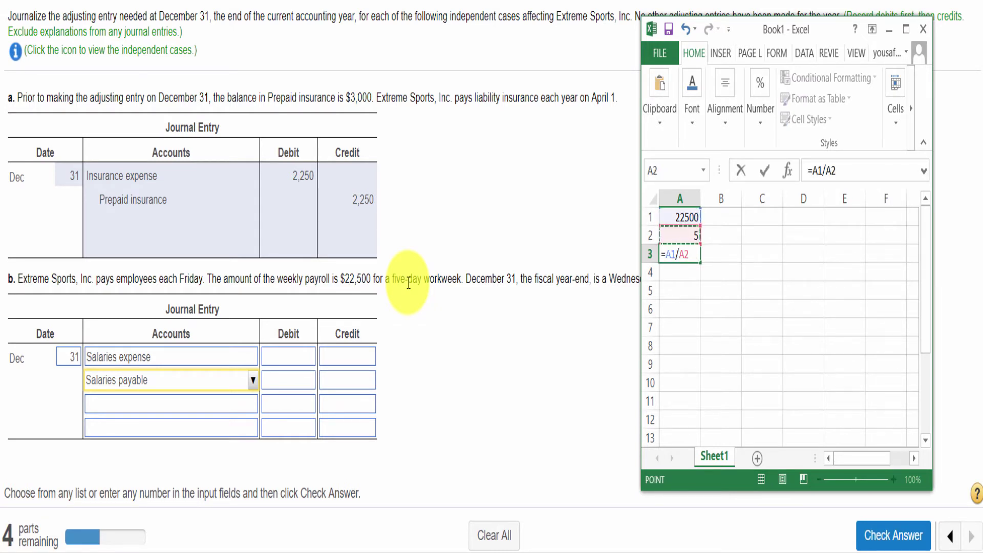
key("Return")
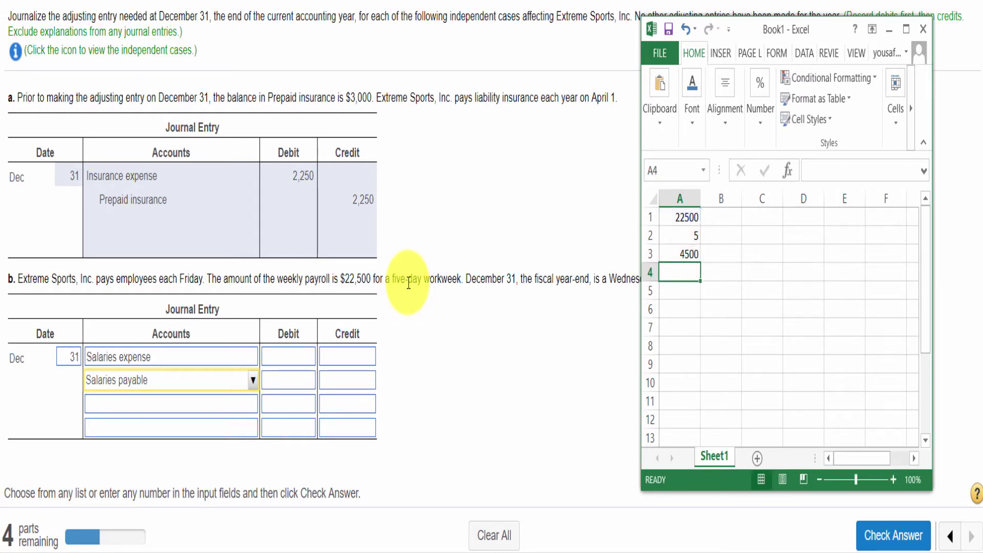
- Label the 4500 result 'per day' in B3 and minimize Excel
left_click(717, 257)
type("per day")
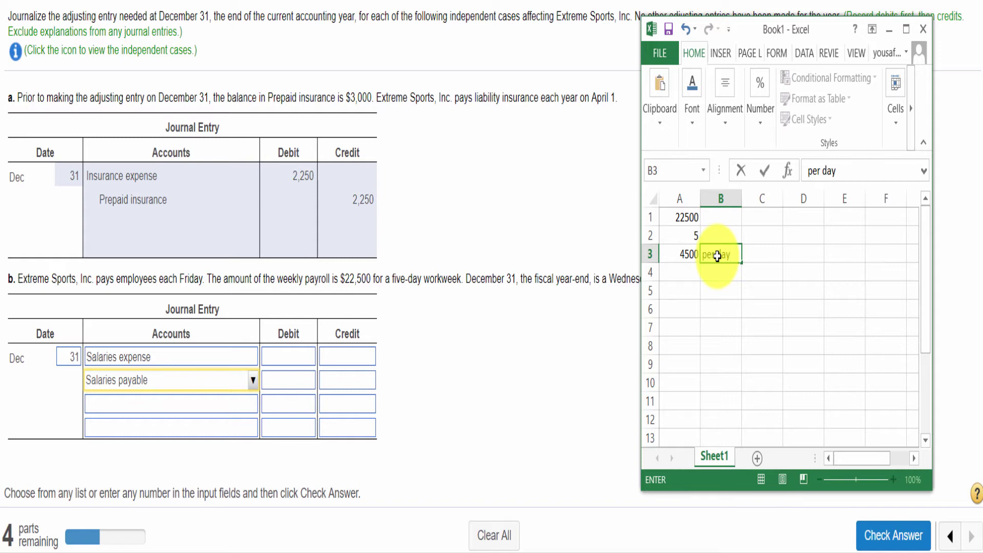
key("Return")
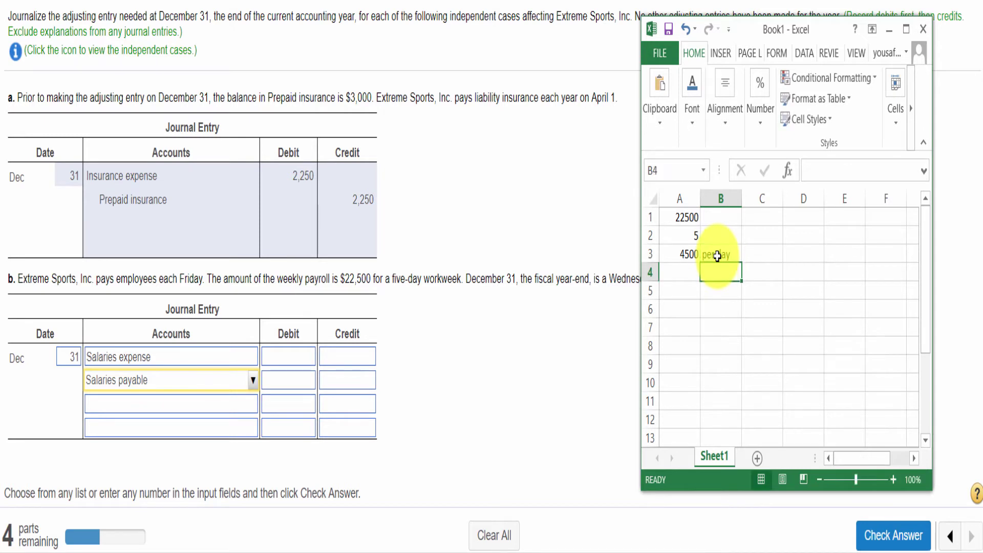
left_click(561, 309)
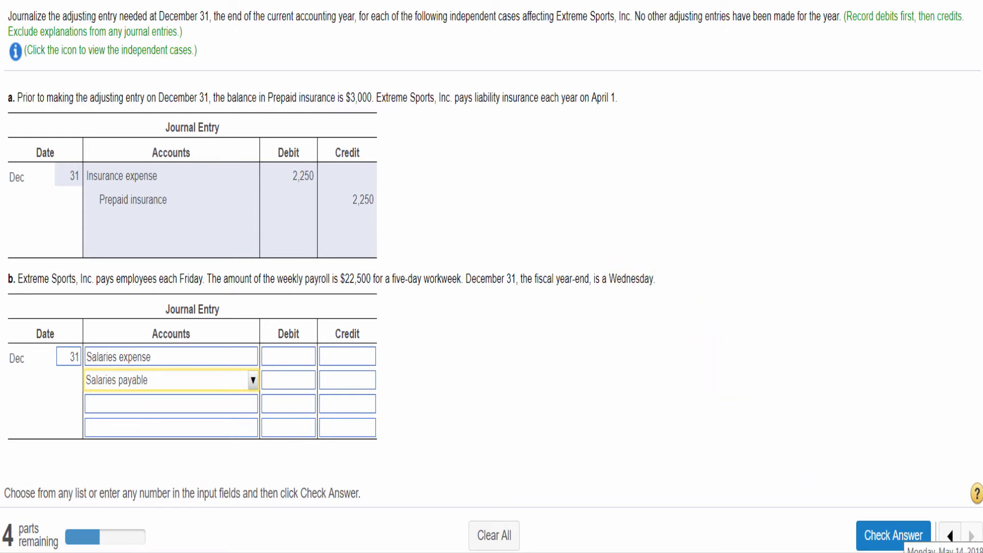
left_click(945, 551)
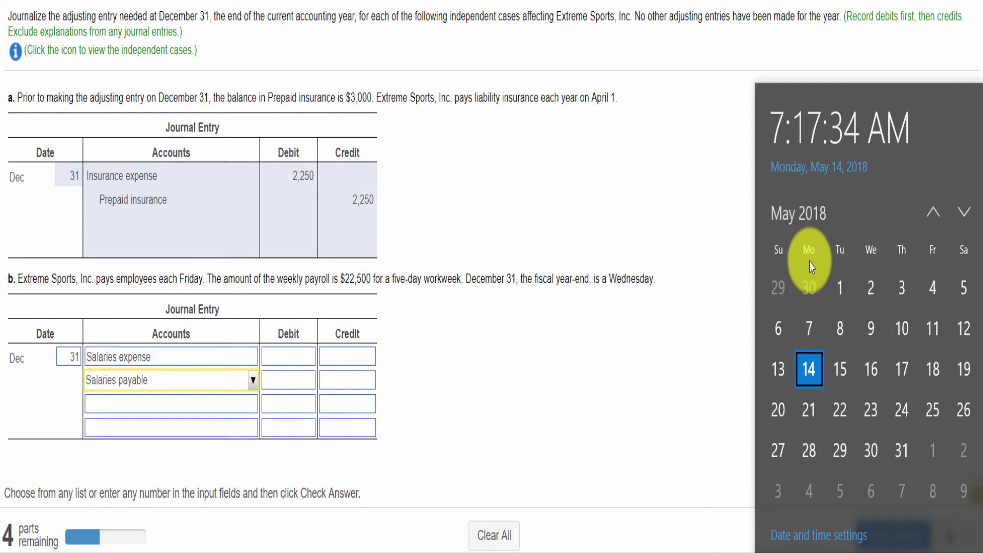
left_click(669, 340)
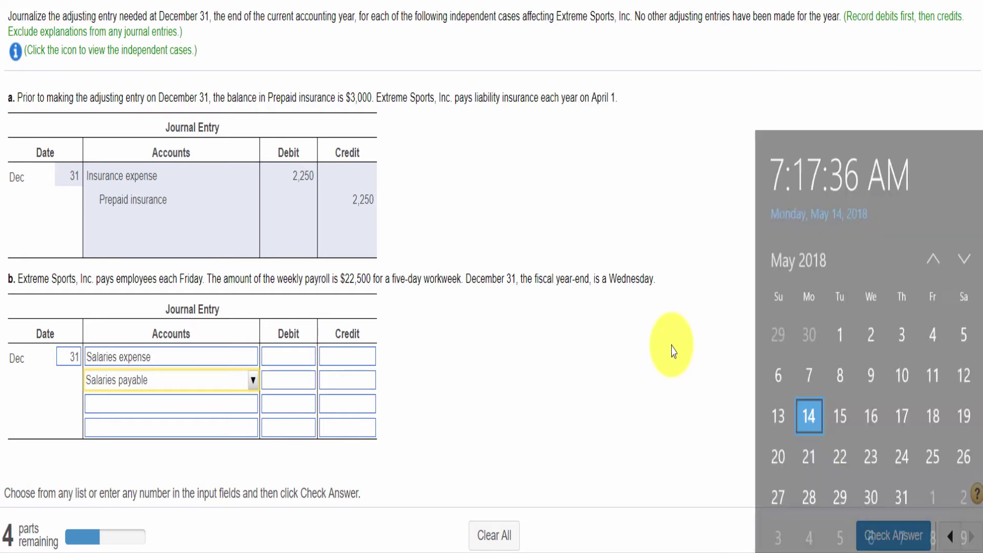
- Enter 3 days in A4, compute 13500 accrued salaries with =A3*A4 in A5, and copy it
left_click(595, 548)
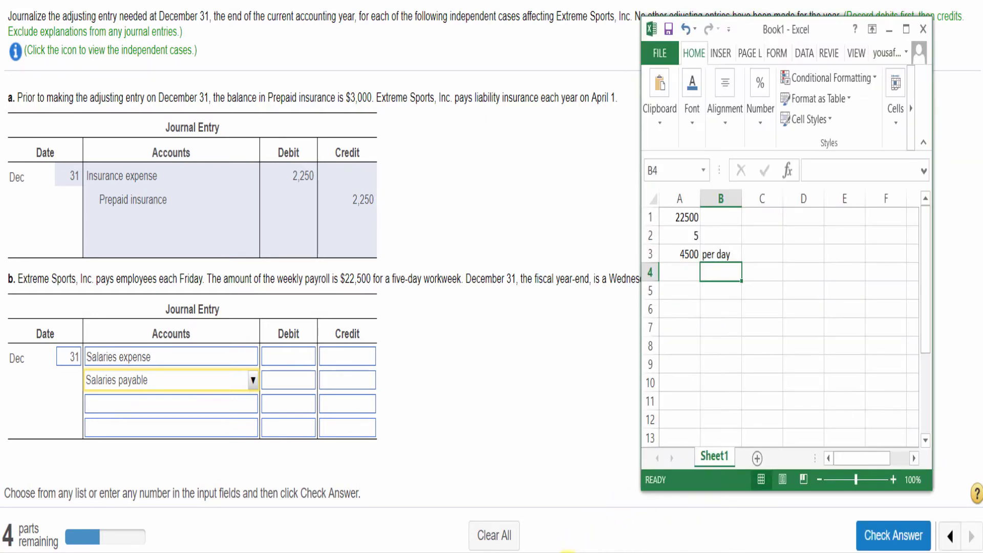
left_click(685, 274)
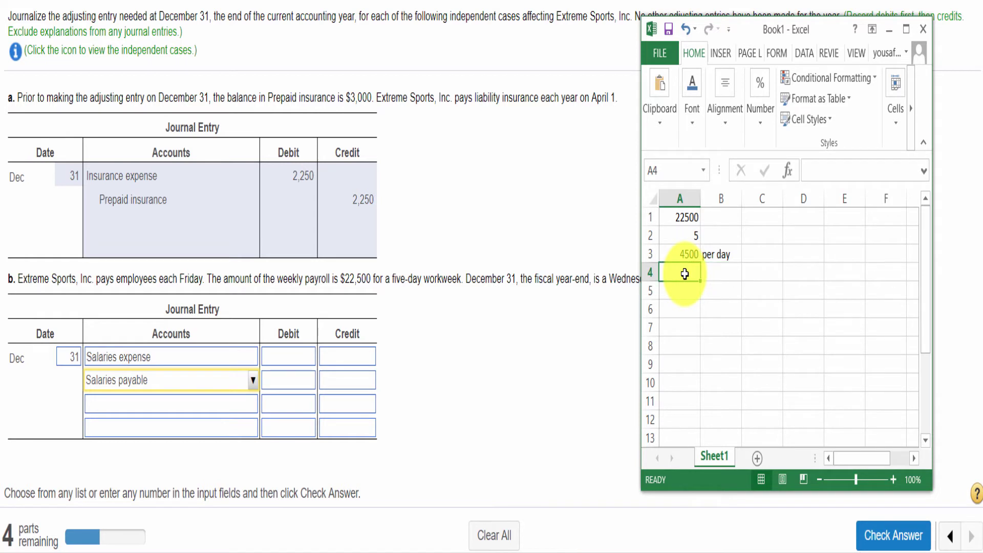
type("3")
key("Return")
type("=")
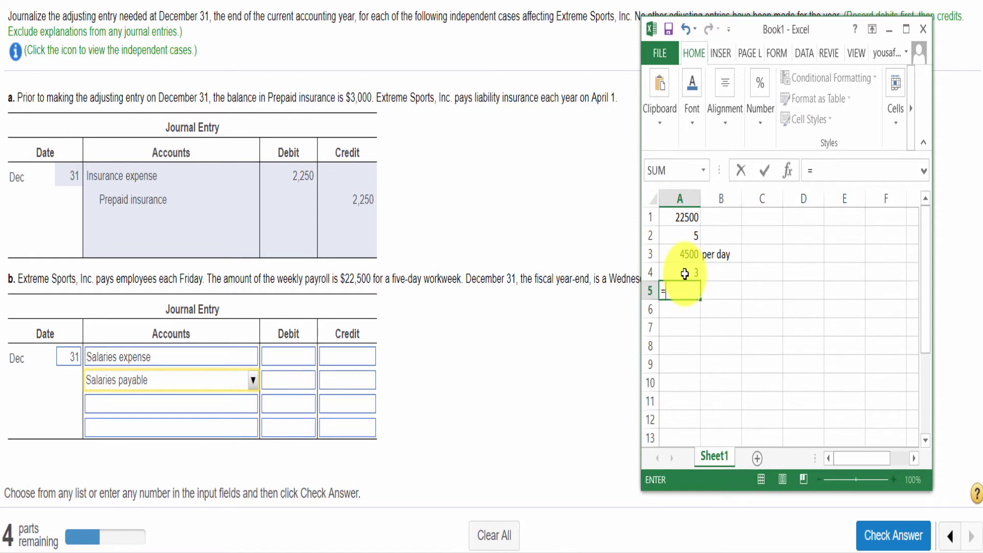
key("Up")
key("Up")
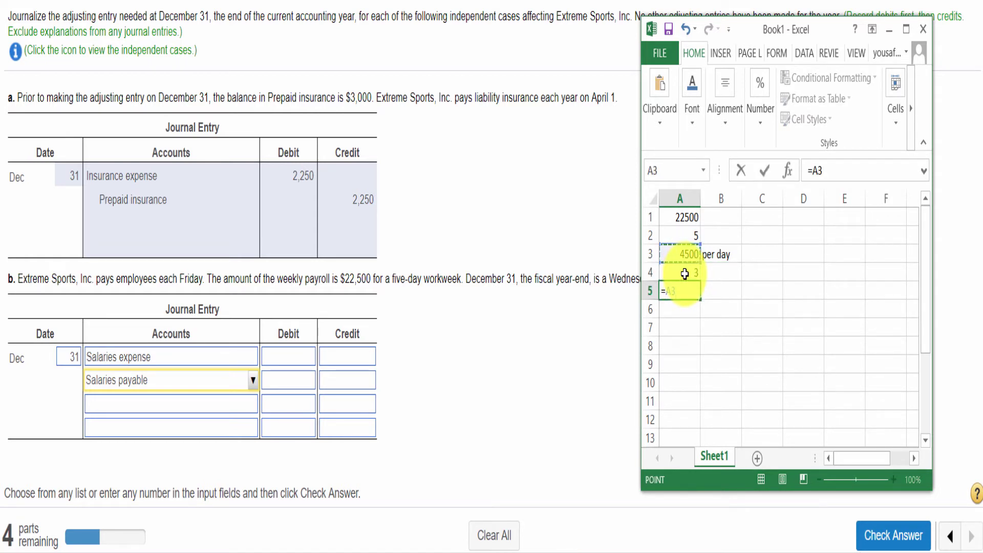
type("*")
left_click(685, 274)
key("Return")
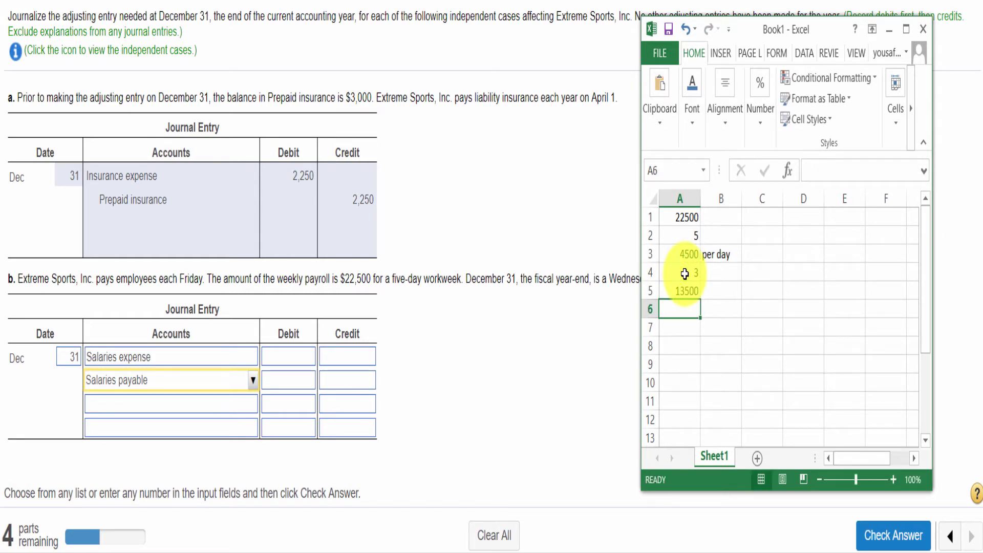
key("Up")
key("ctrl+c")
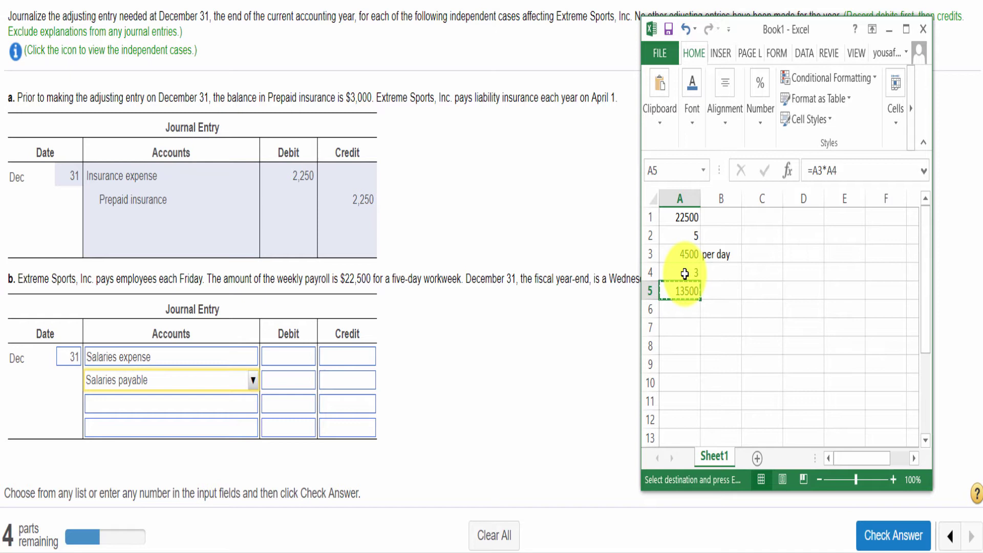
- Enter 13,500 as the Salaries expense debit and Salaries payable credit, and check the answer
left_click(290, 361)
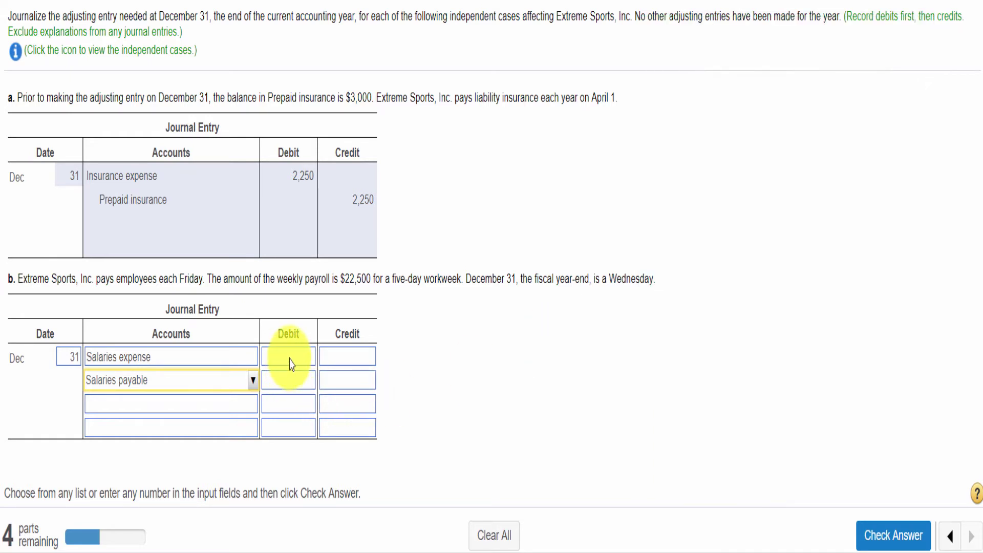
left_click(348, 390)
key("ctrl+v")
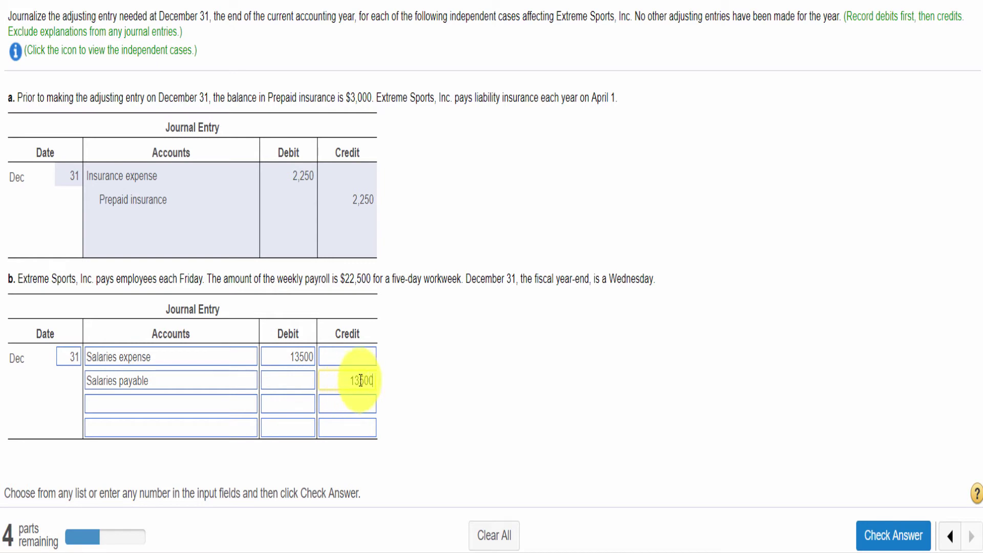
left_click(876, 536)
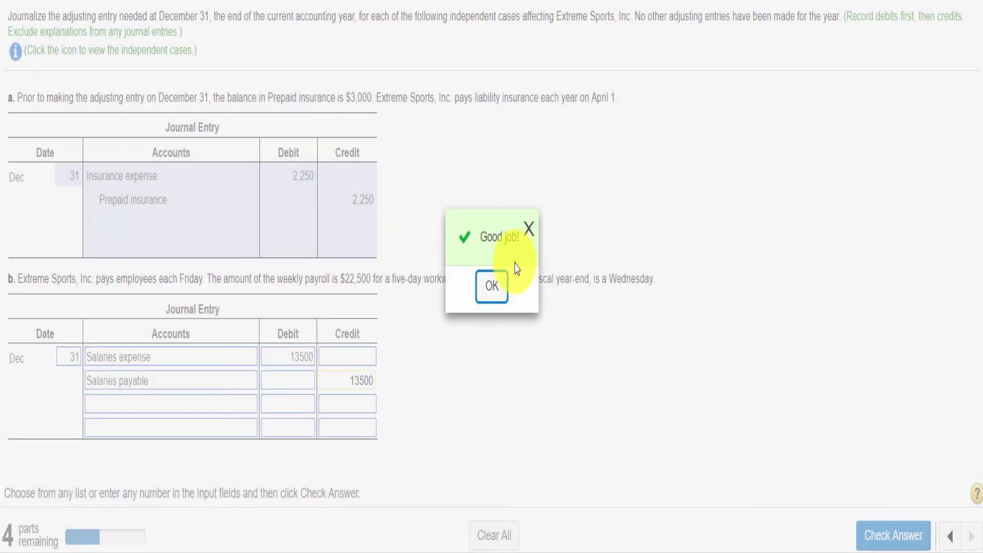
left_click(490, 290)
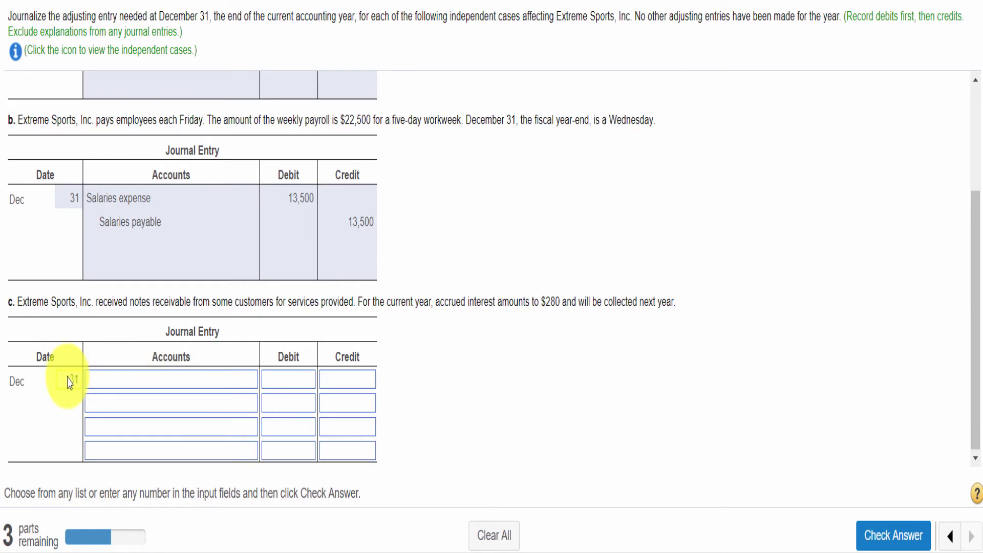
- Journalize case c as Interest receivable debit 280 and Interest revenue credit 280, and check it
left_click(141, 388)
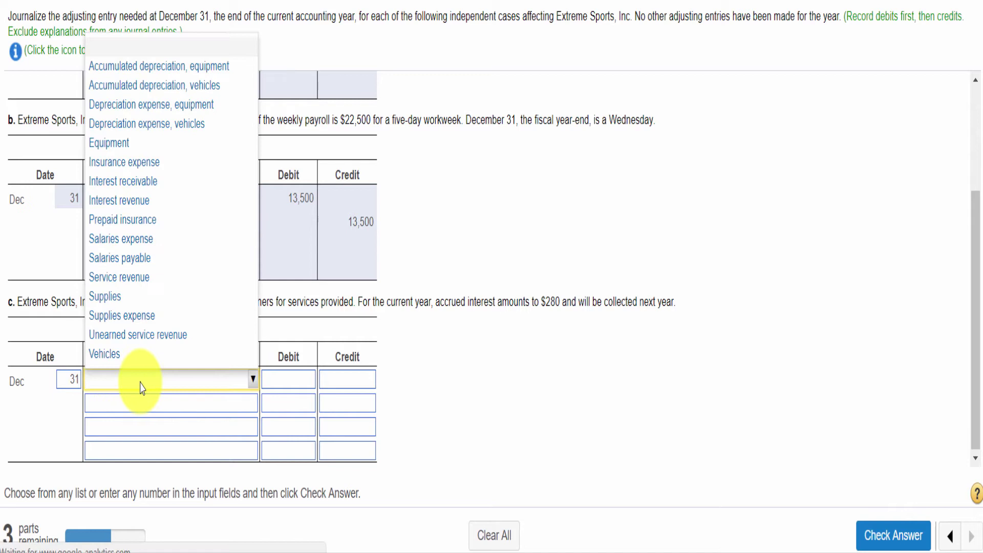
left_click(140, 190)
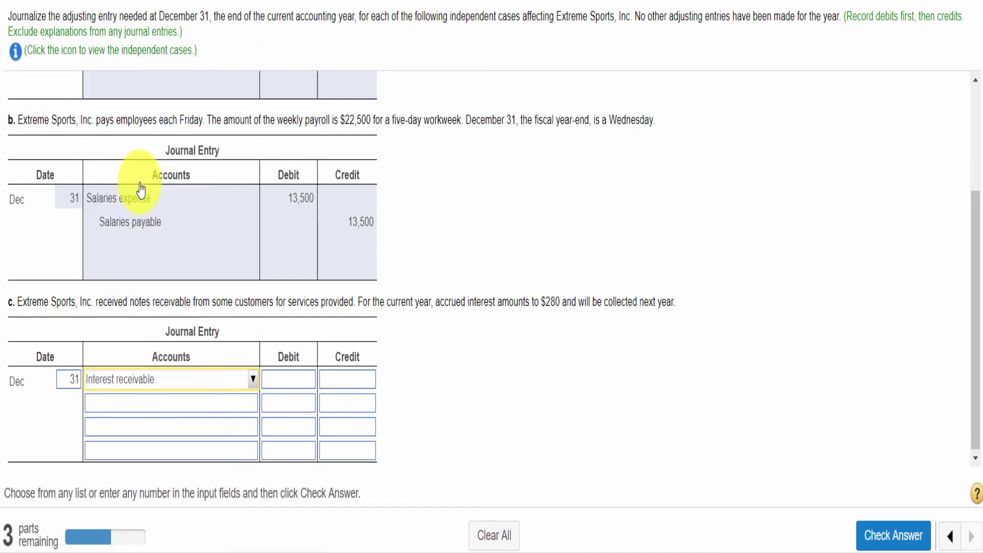
left_click(189, 410)
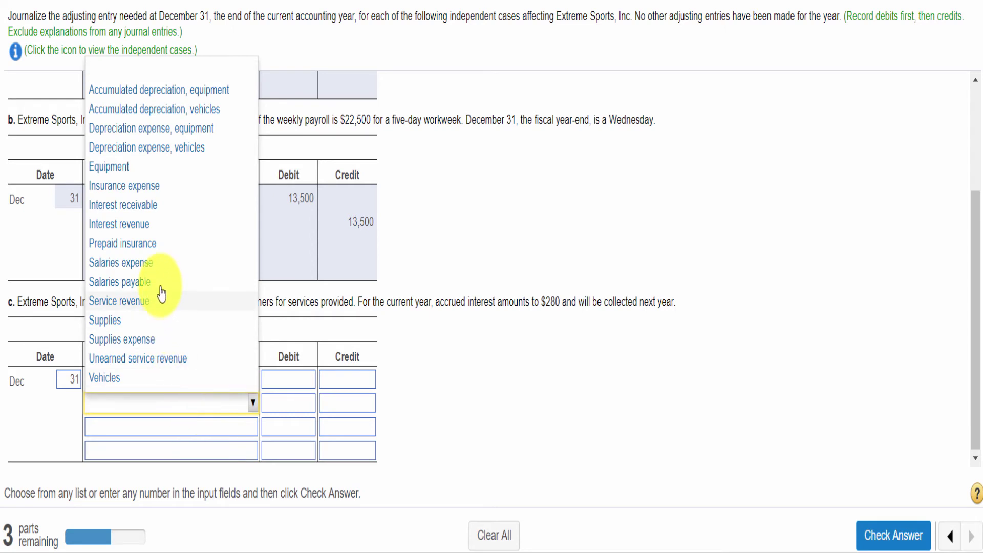
left_click(147, 233)
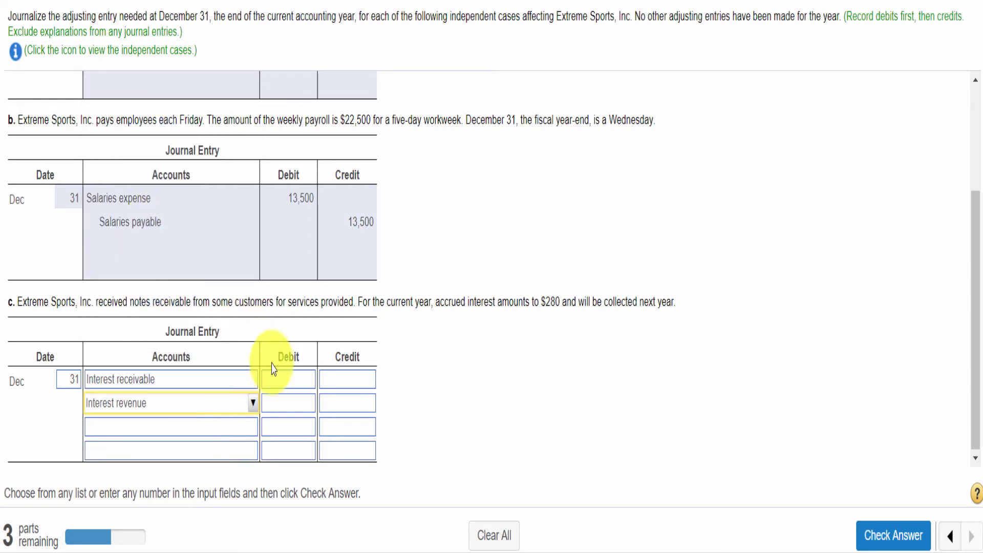
left_click(286, 382)
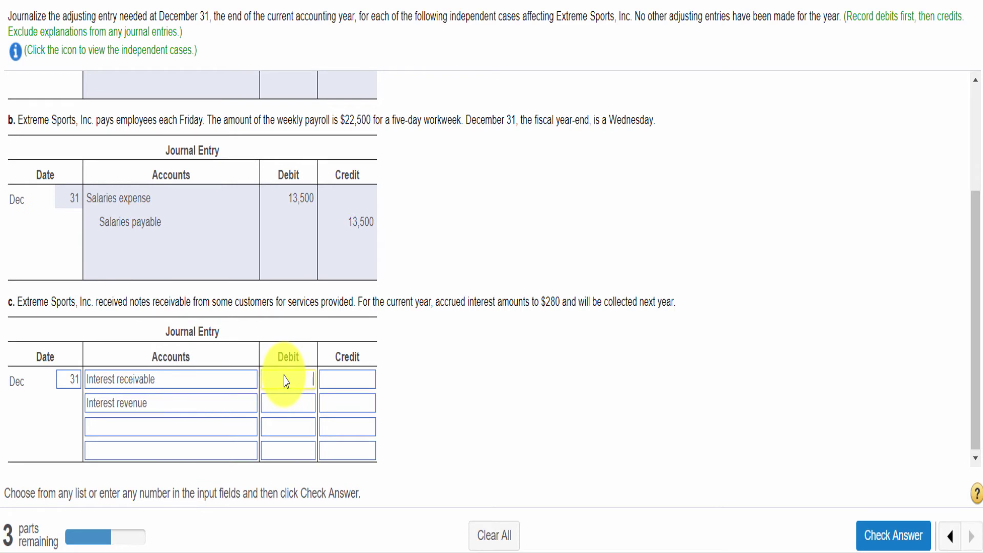
left_click(339, 410)
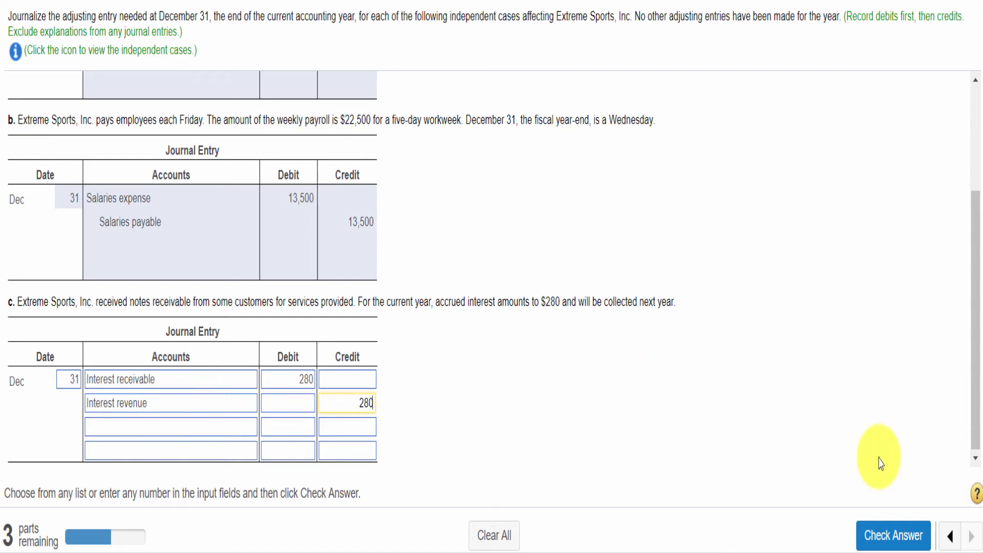
left_click(877, 536)
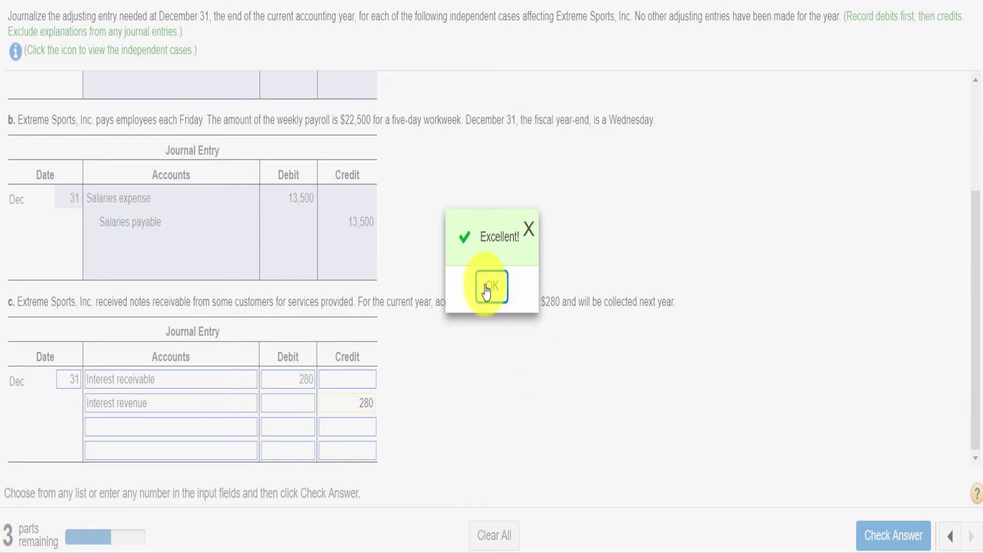
left_click(491, 287)
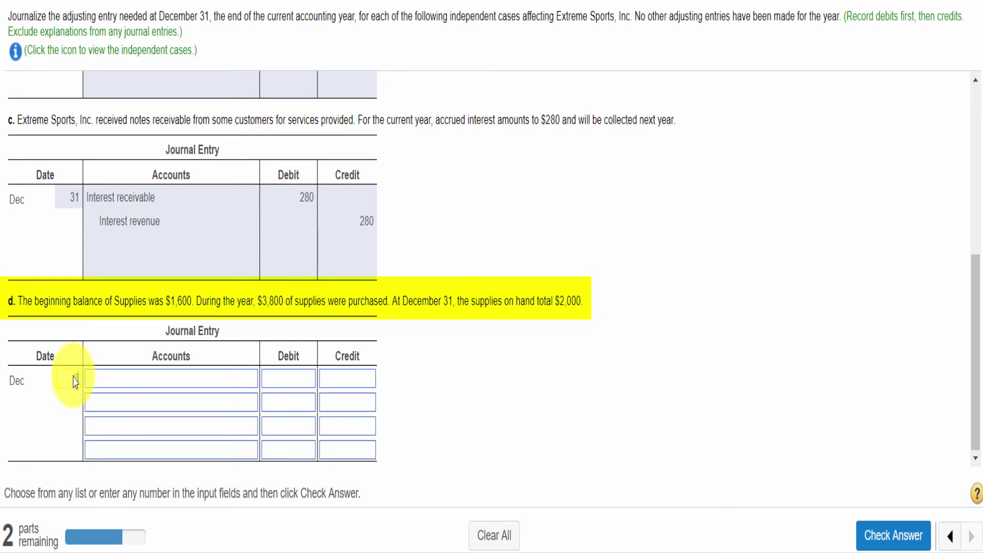
- Date case d's entry Dec 31 with Supplies expense as debit and Supplies as credit account
type("31")
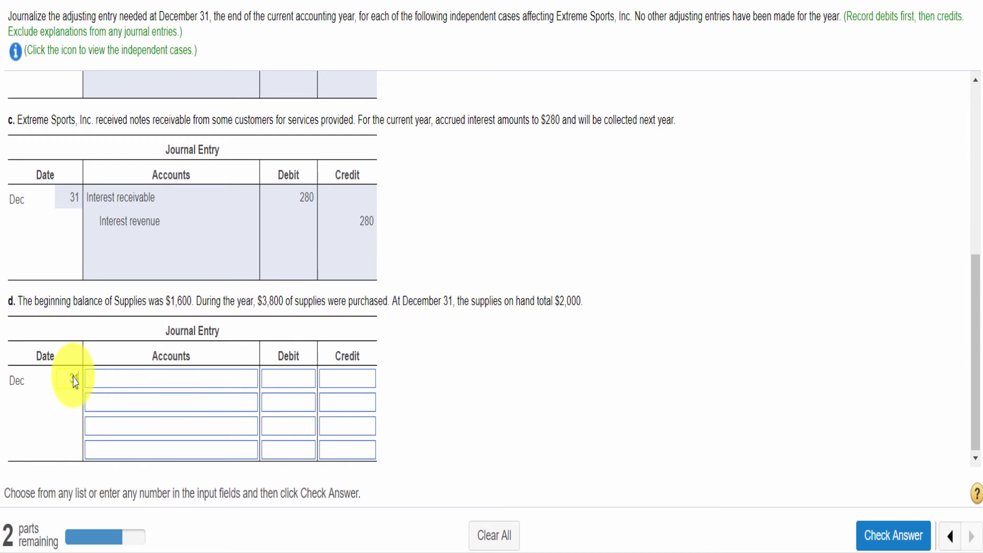
left_click(226, 381)
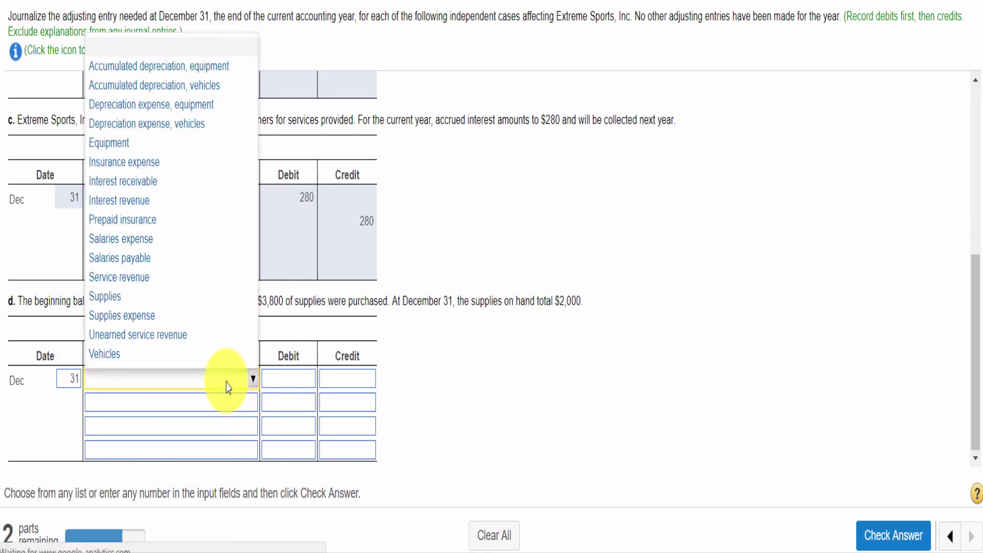
left_click(178, 318)
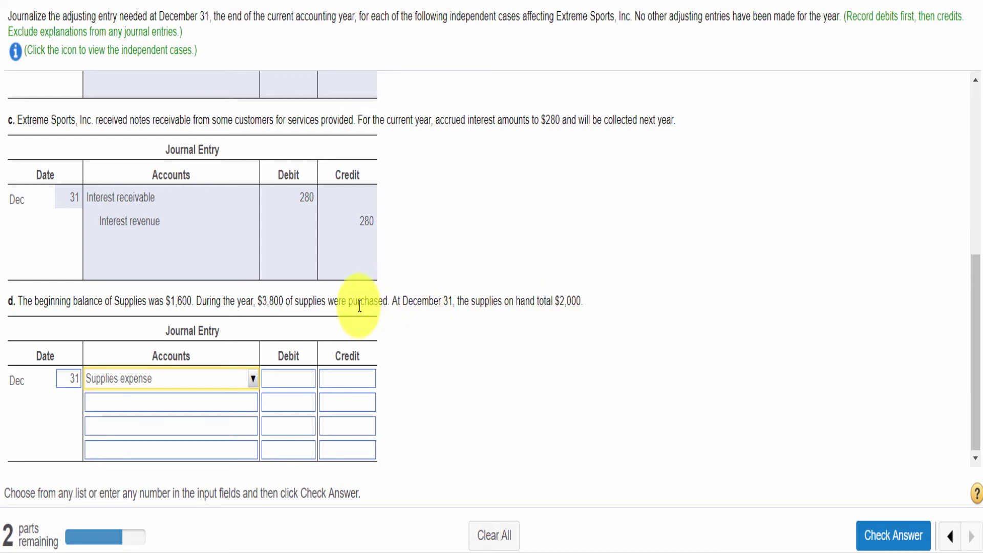
left_click(238, 413)
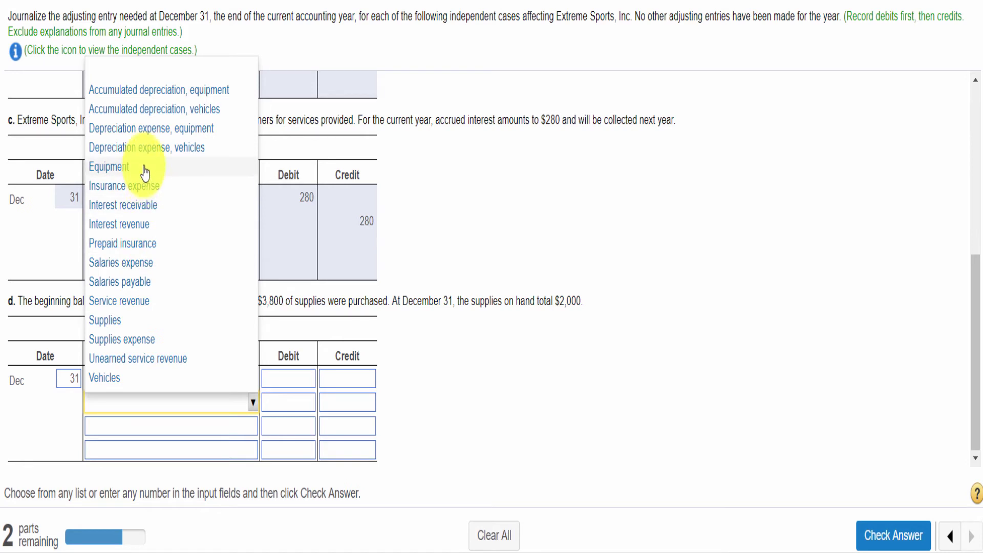
left_click(128, 321)
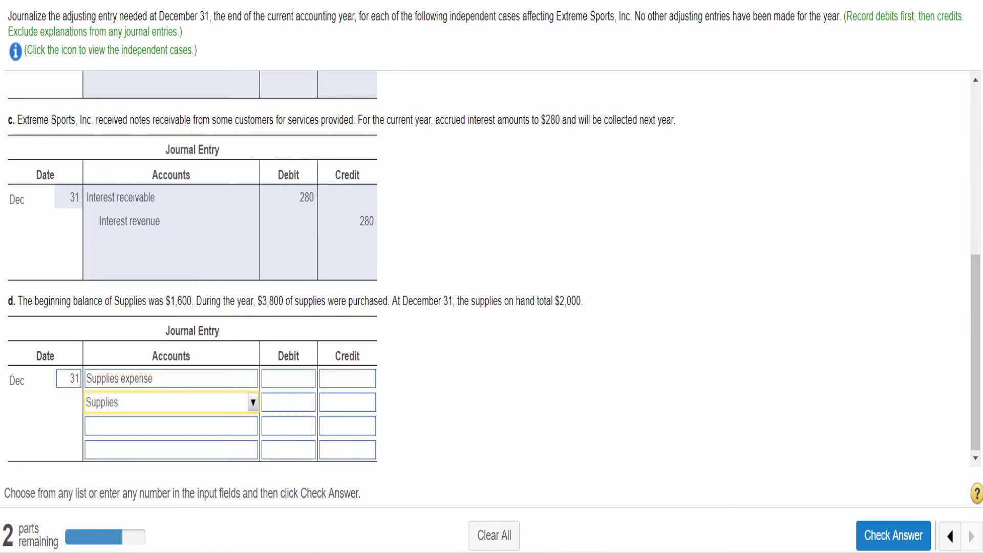
key("alt+Tab")
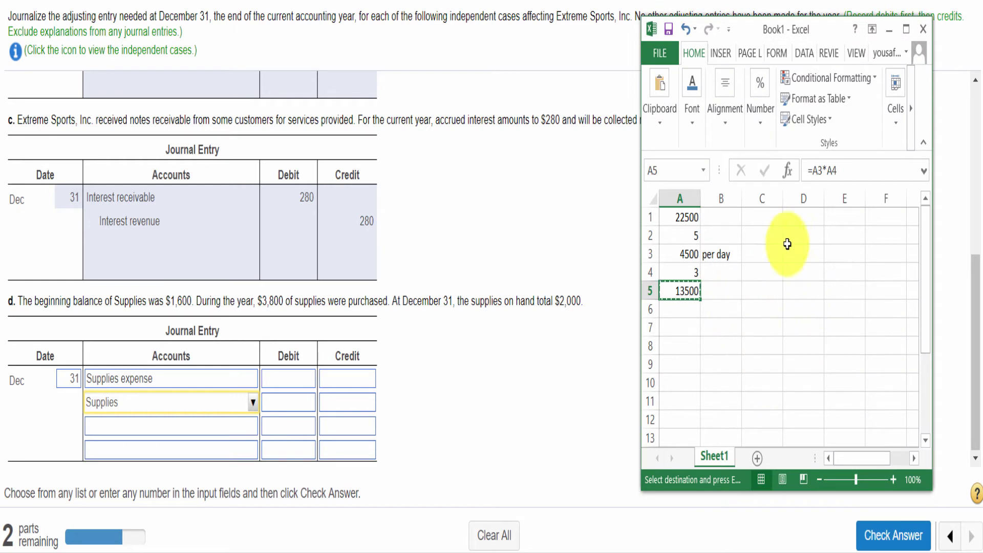
- Enter 1600 and 3800 in D1:D2 and a bold =SUM(D1:D2) total of 5400 in D3
left_click(812, 223)
type("1")
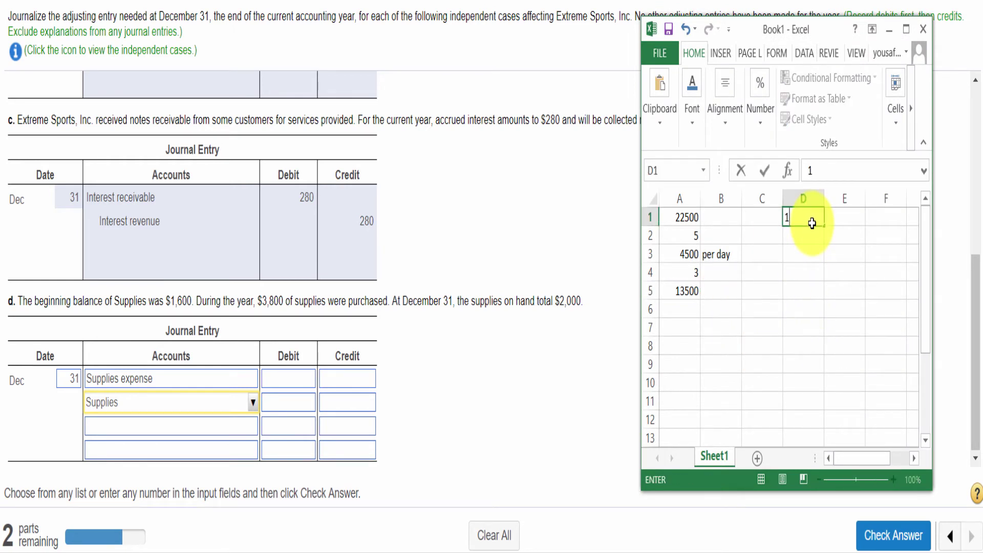
type("600")
key("Return")
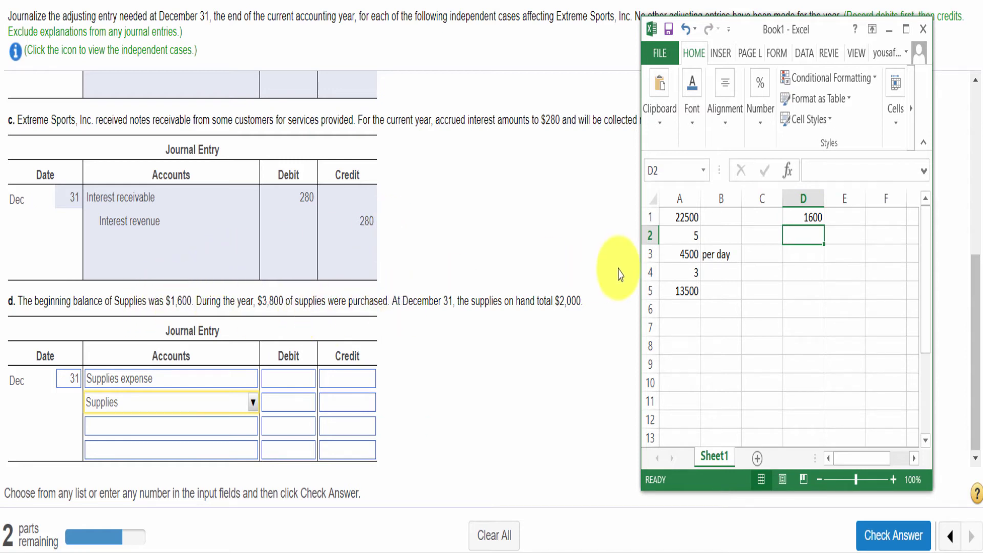
type("3800")
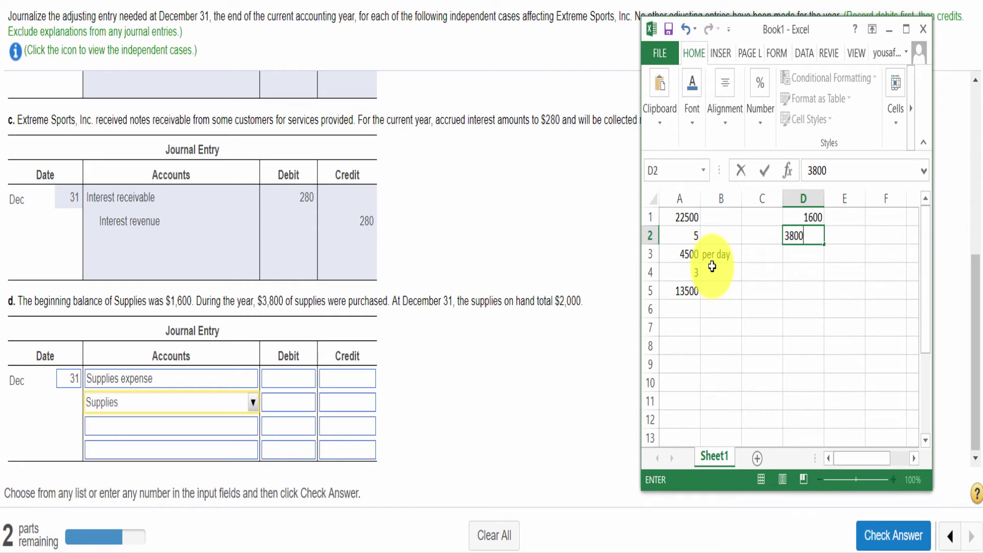
key("Return")
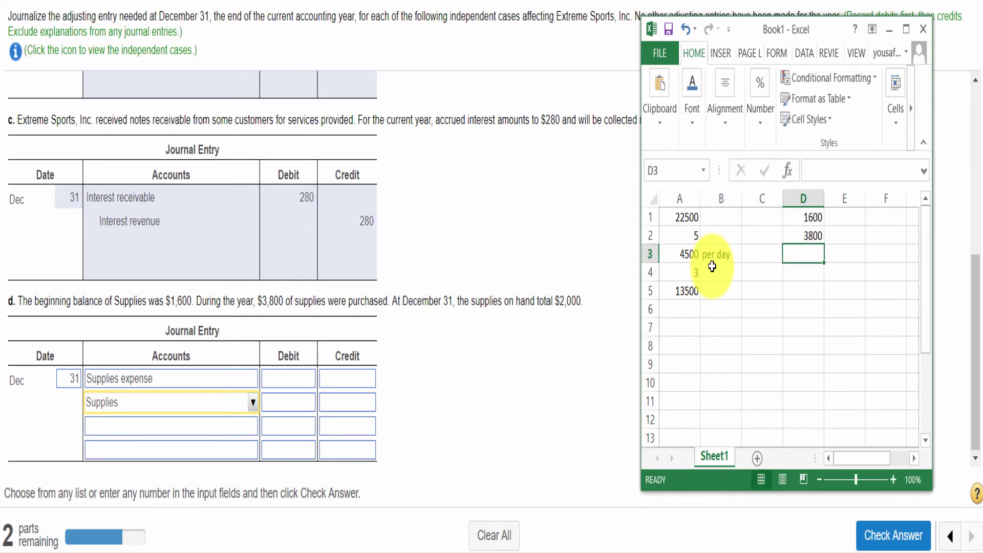
type("=SUM(D1:D2)")
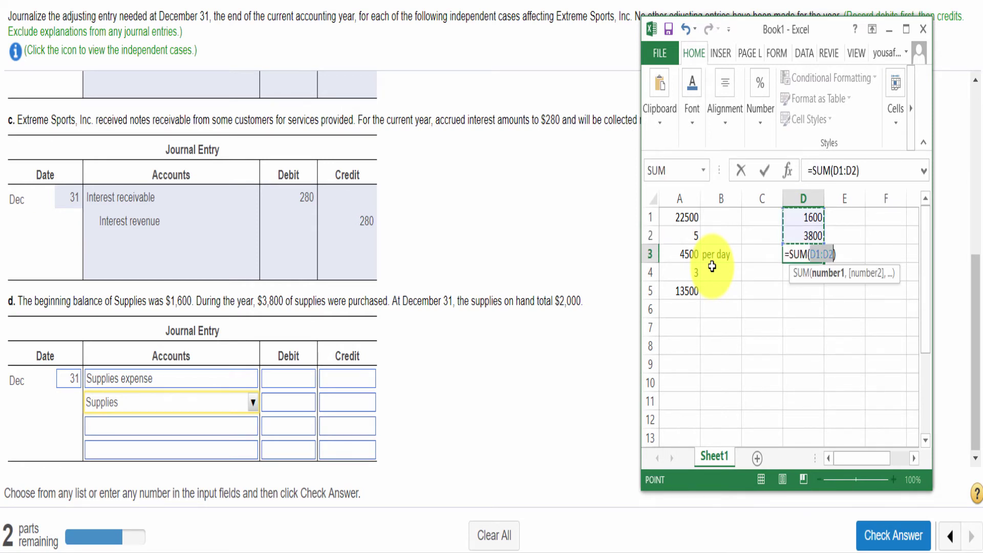
key("Return")
key("Up")
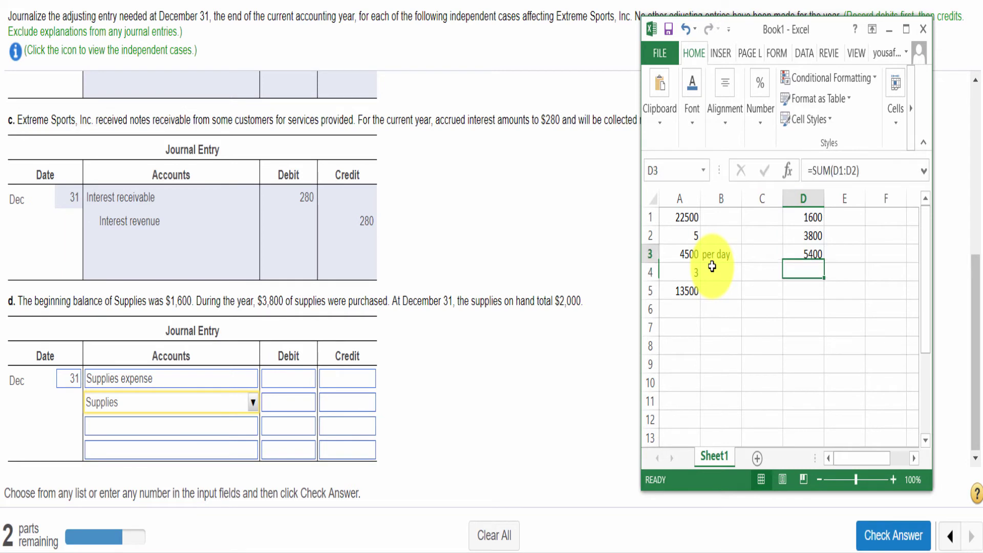
key("ctrl+b")
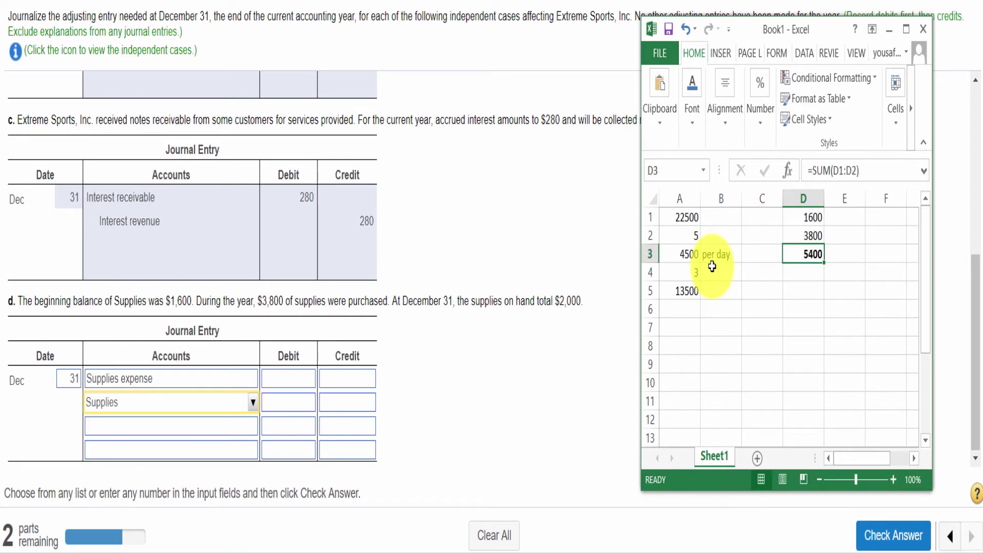
- Enter -2000 in D4, compute =D3+D4 giving 3400 in D5, and copy it
left_click(812, 271)
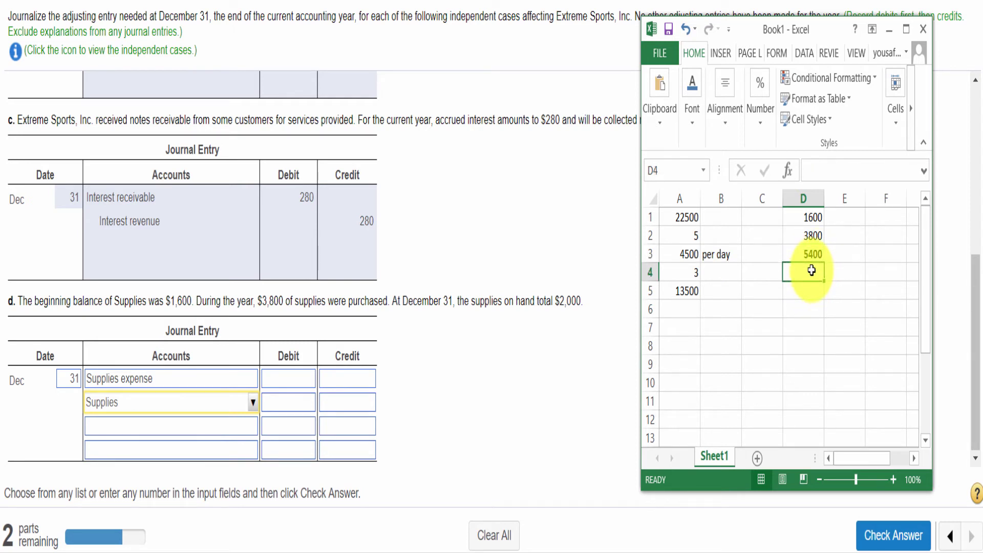
type("-2000")
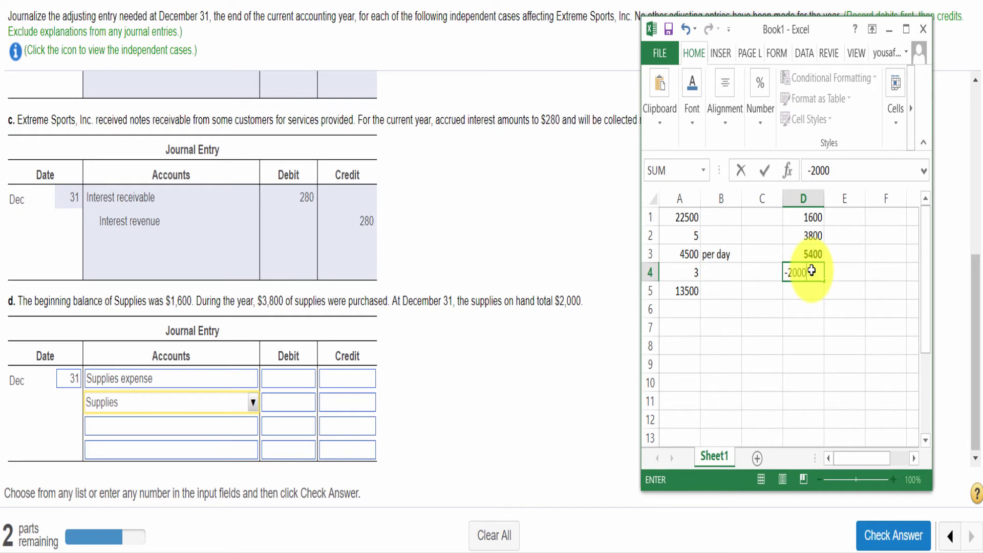
key("Return")
type("=")
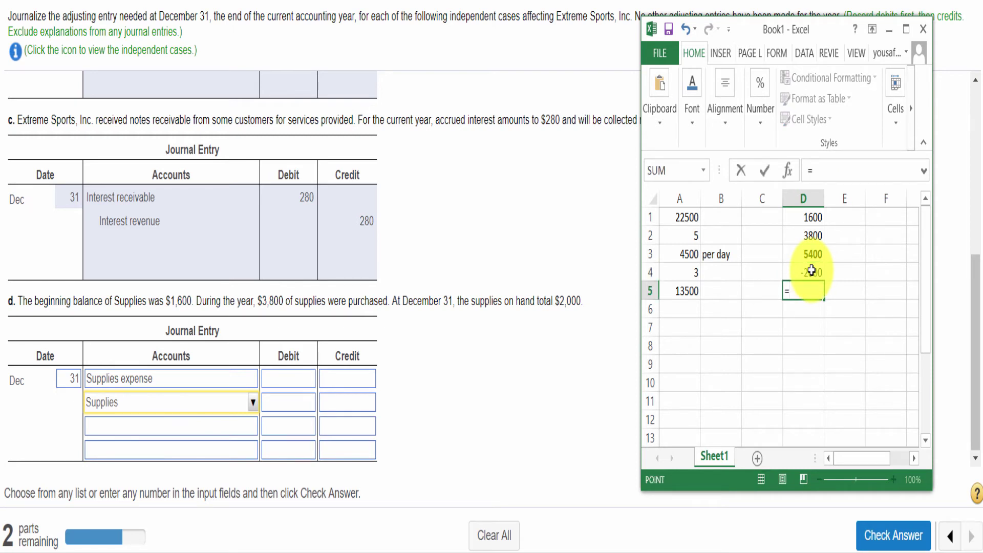
key("Up")
key("Up")
type("+")
key("Up")
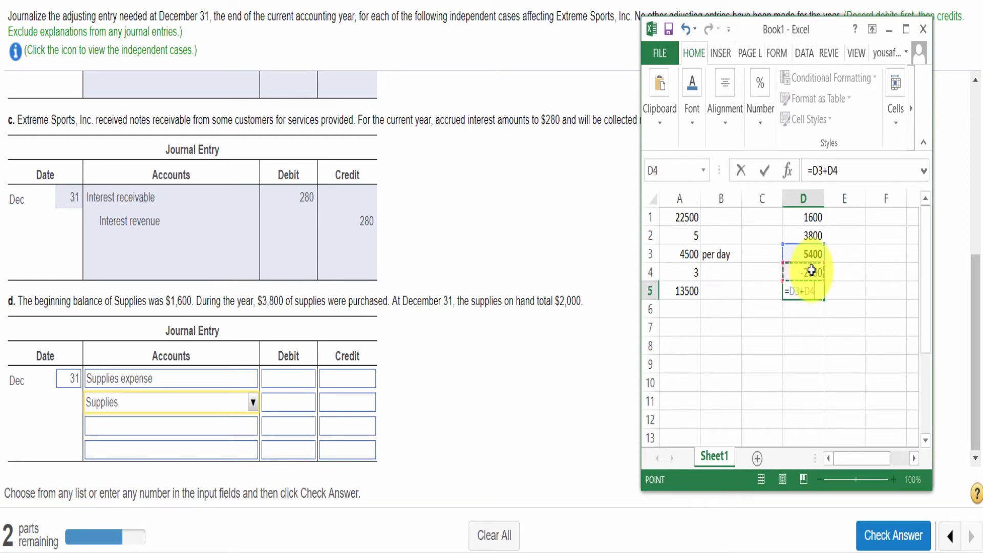
key("Return")
key("Up")
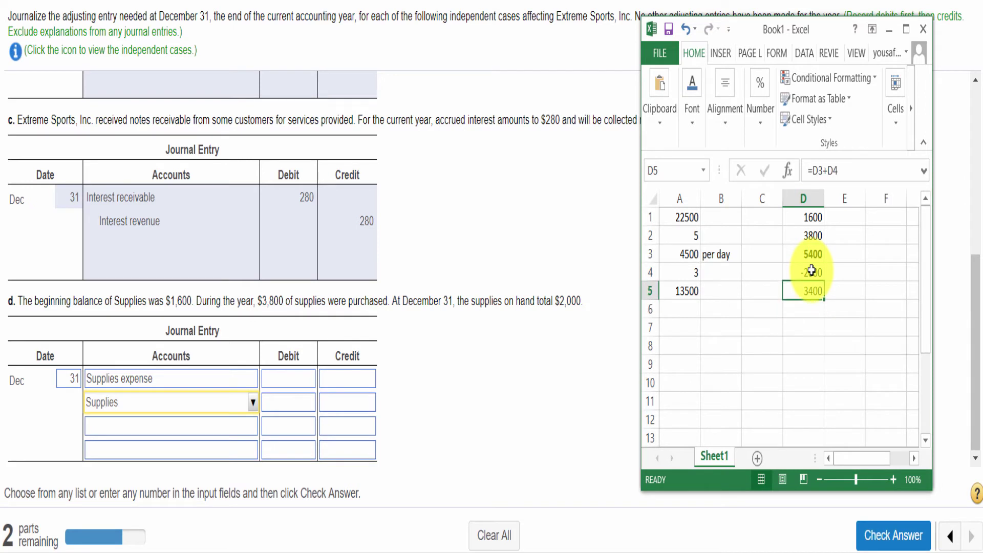
key("ctrl+c")
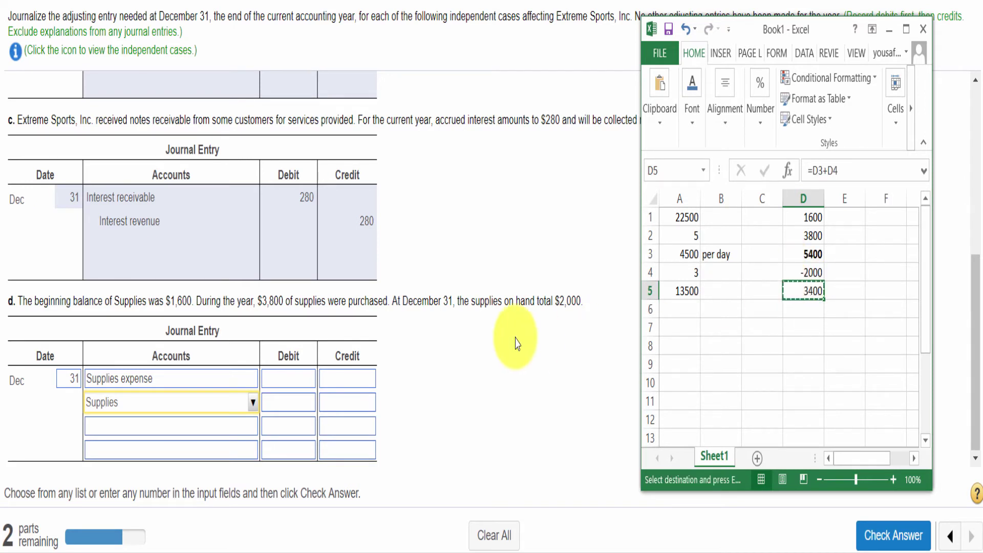
- Paste 3400 as the Supplies expense debit and Supplies credit, and get case d accepted
left_click(301, 385)
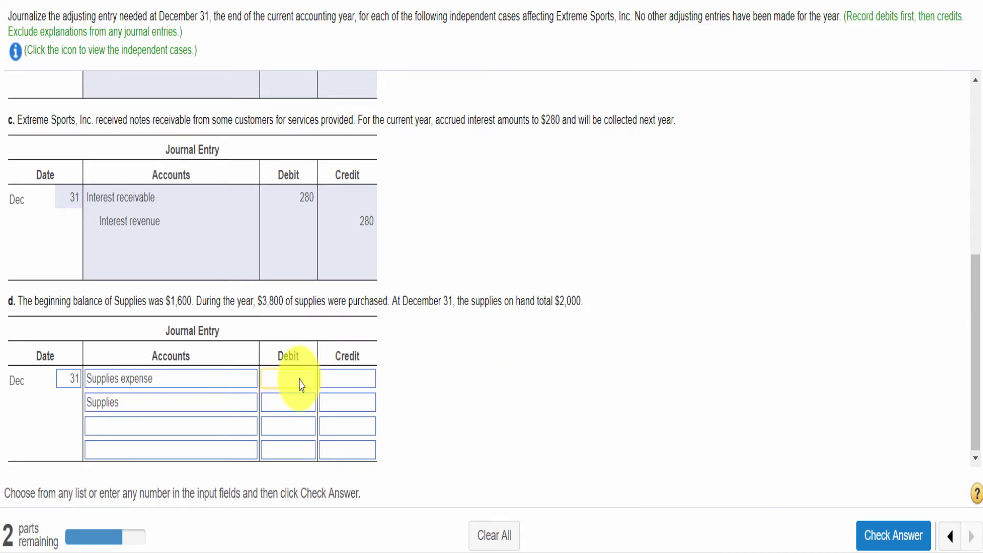
key("ctrl+v")
left_click(344, 408)
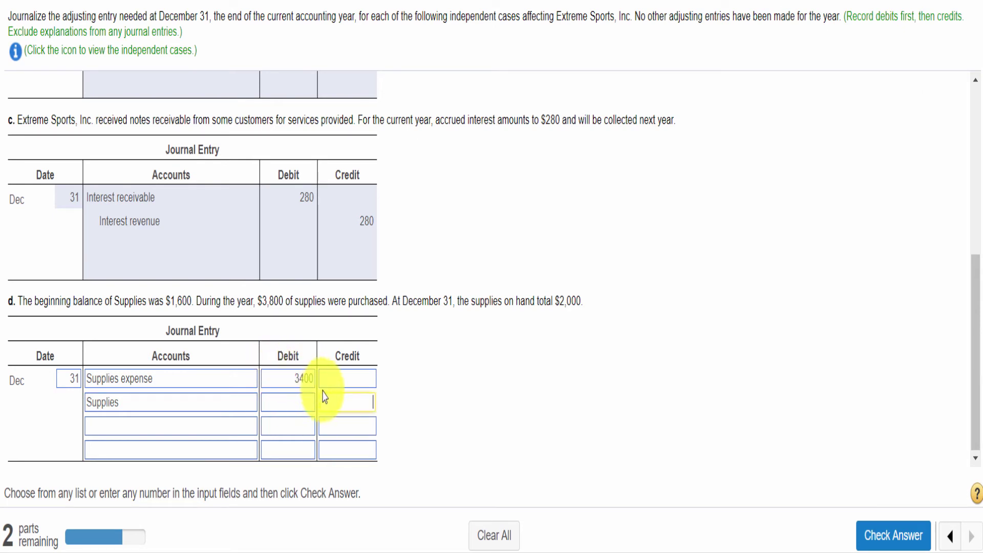
key("ctrl+v")
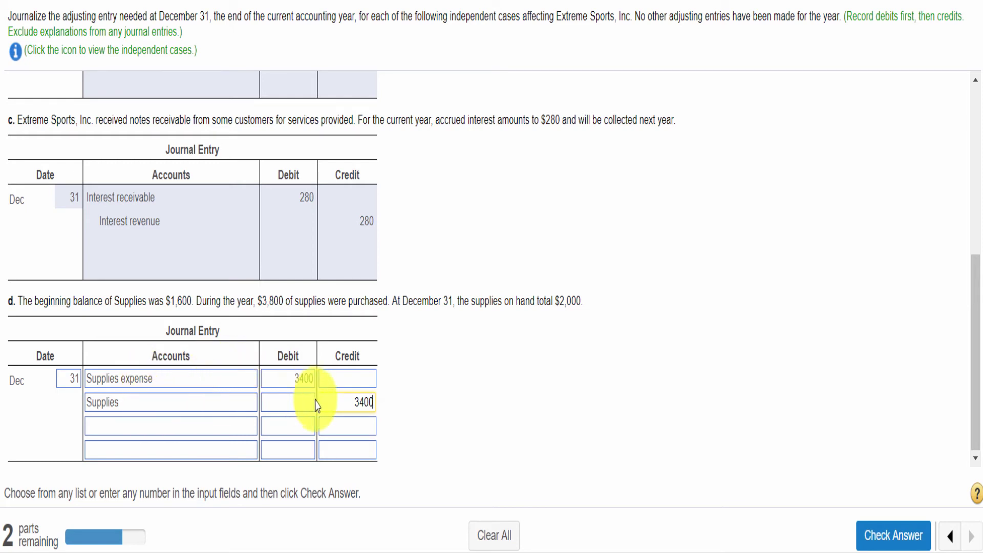
left_click(869, 538)
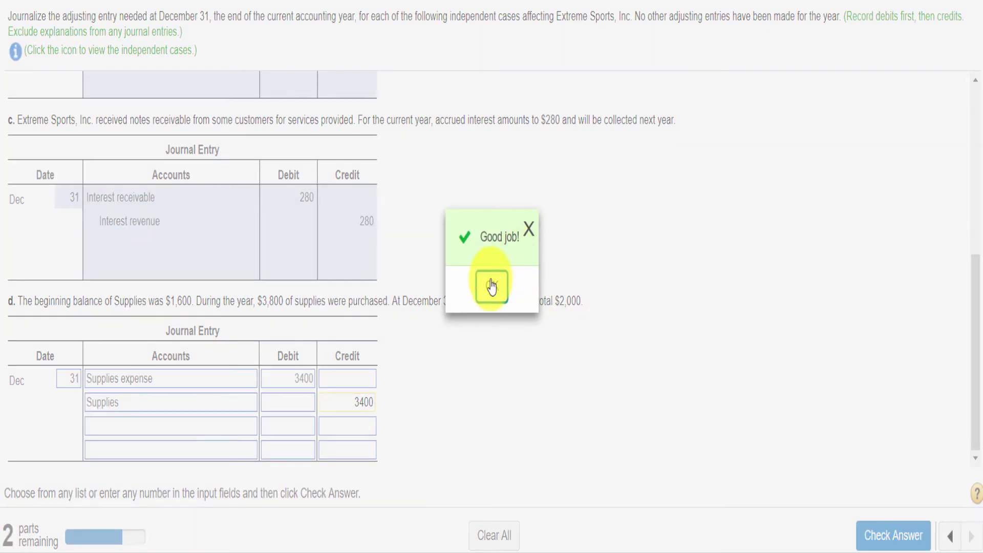
left_click(492, 287)
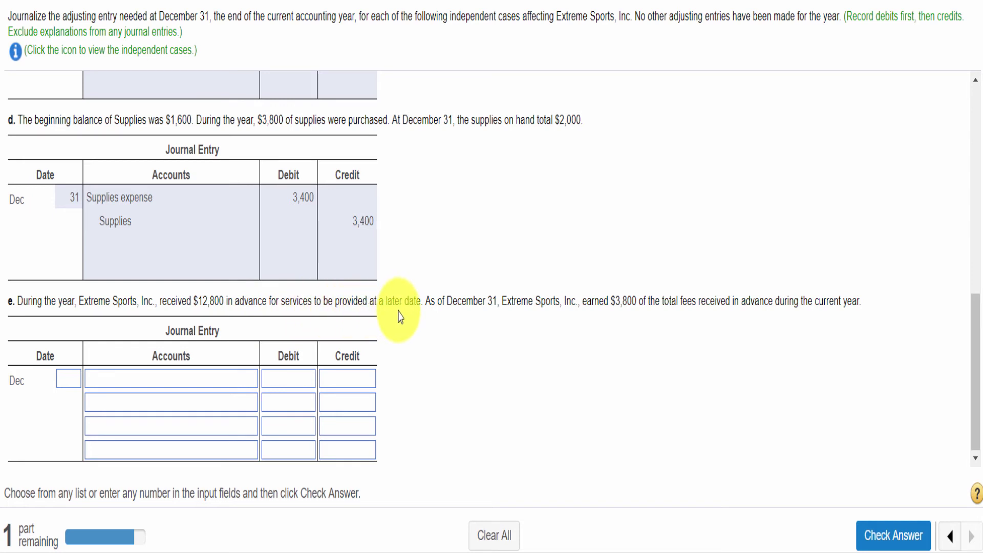
left_click(328, 307)
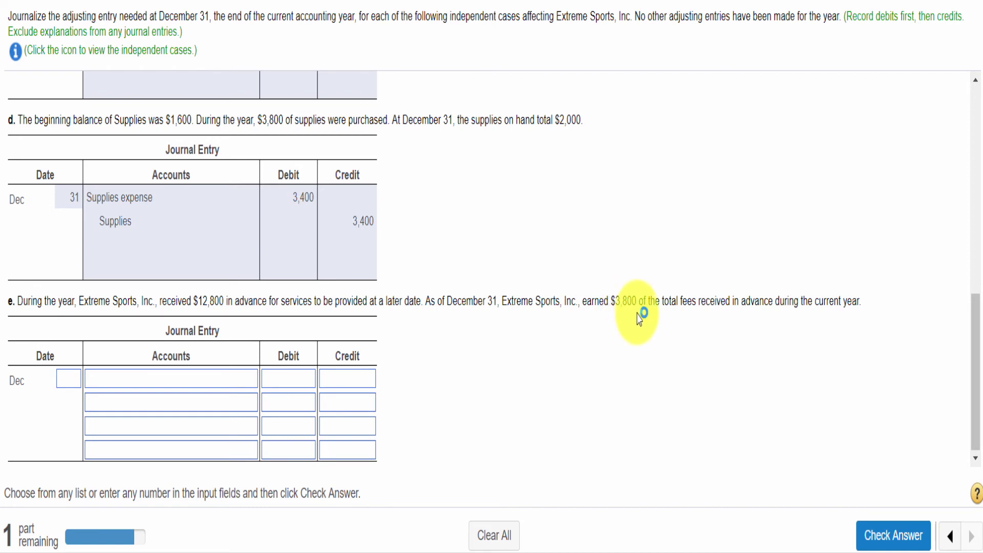
left_click(613, 311)
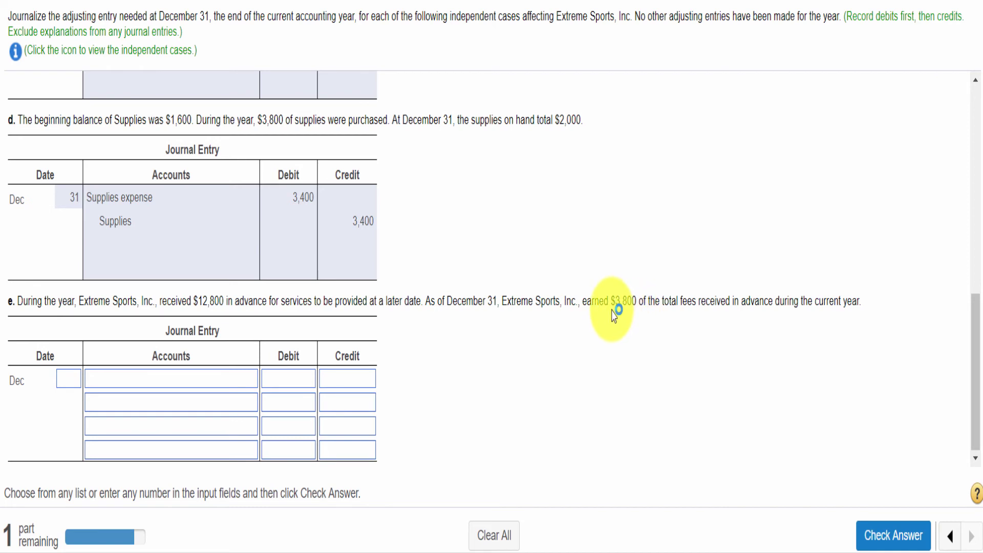
- Start case e's entry with Unearned service revenue as the first-line account, then switch to Excel
left_click(72, 390)
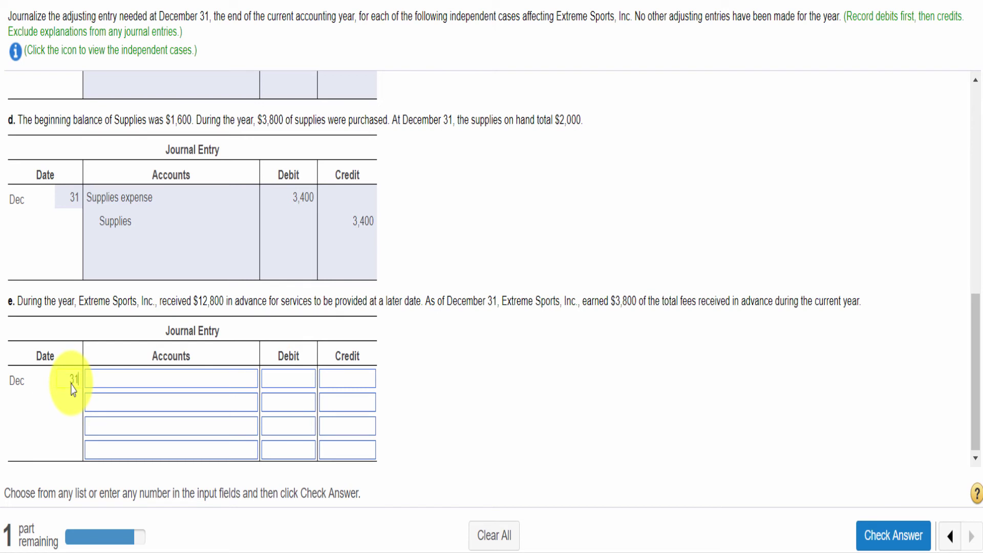
left_click(192, 388)
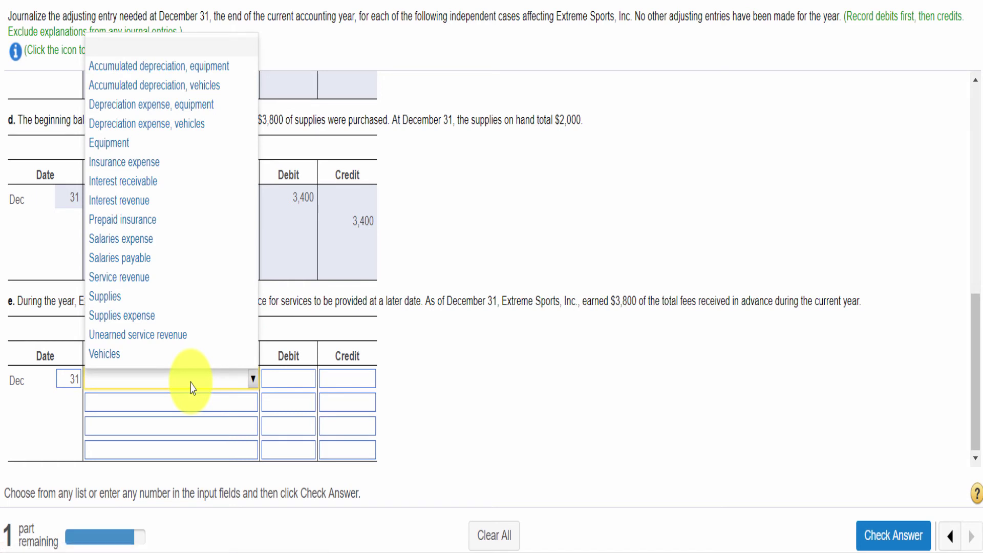
left_click(169, 340)
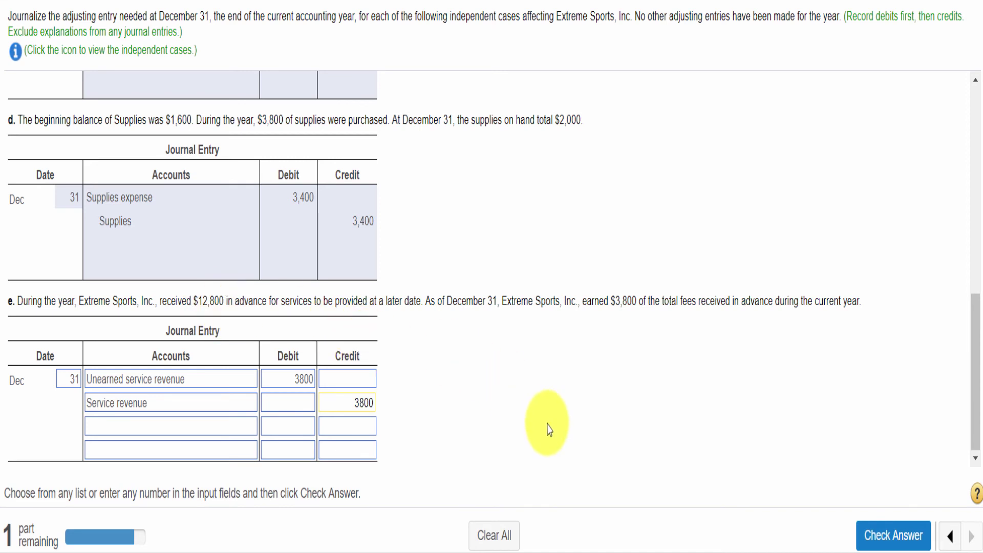
left_click(577, 552)
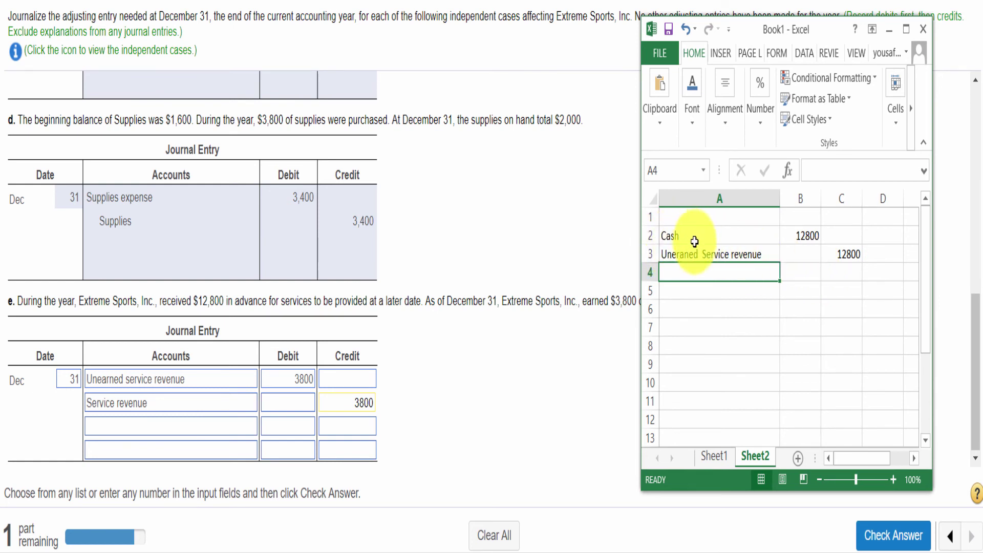
- Review the Unearned Service revenue 12800 row on Sheet2, then minimize the workbook
left_click(708, 252)
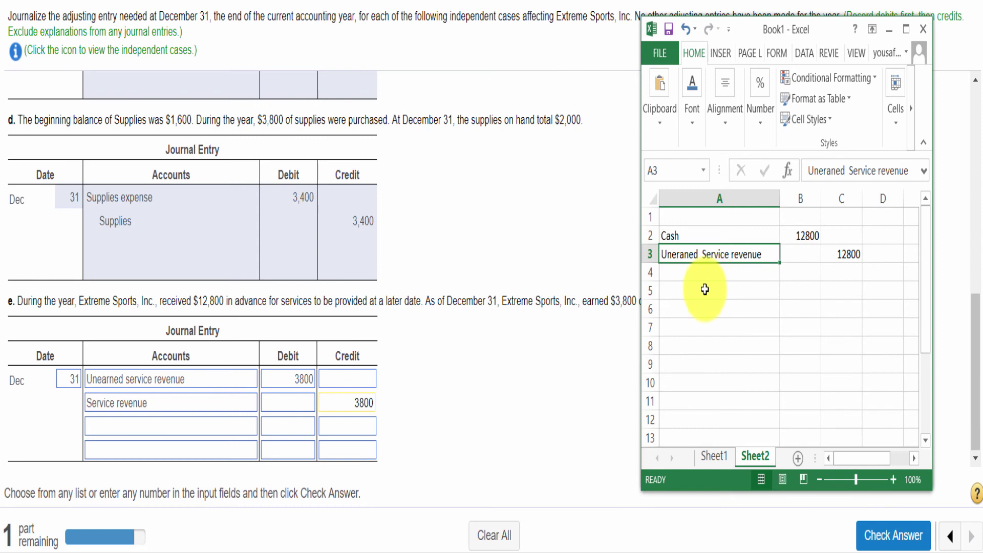
left_click(574, 346)
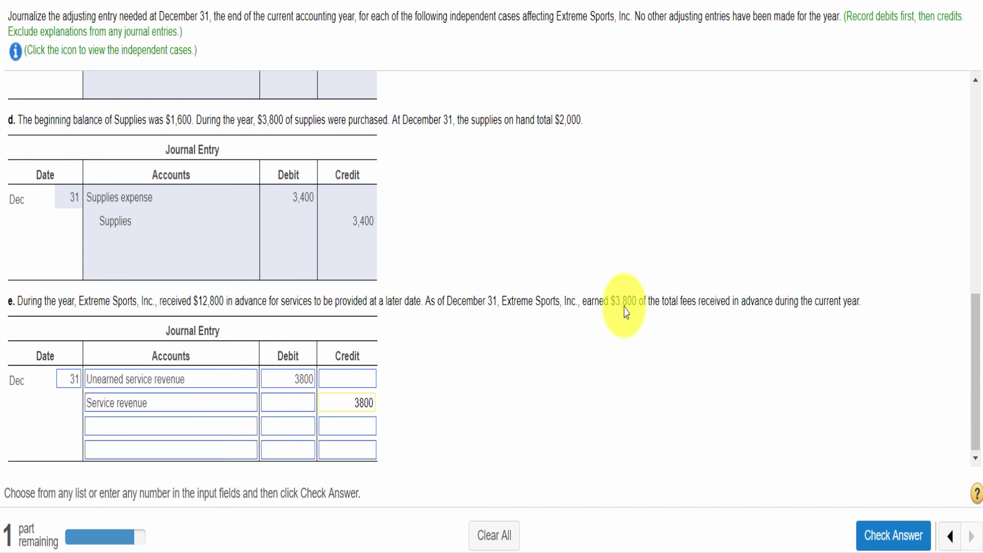
left_click(567, 551)
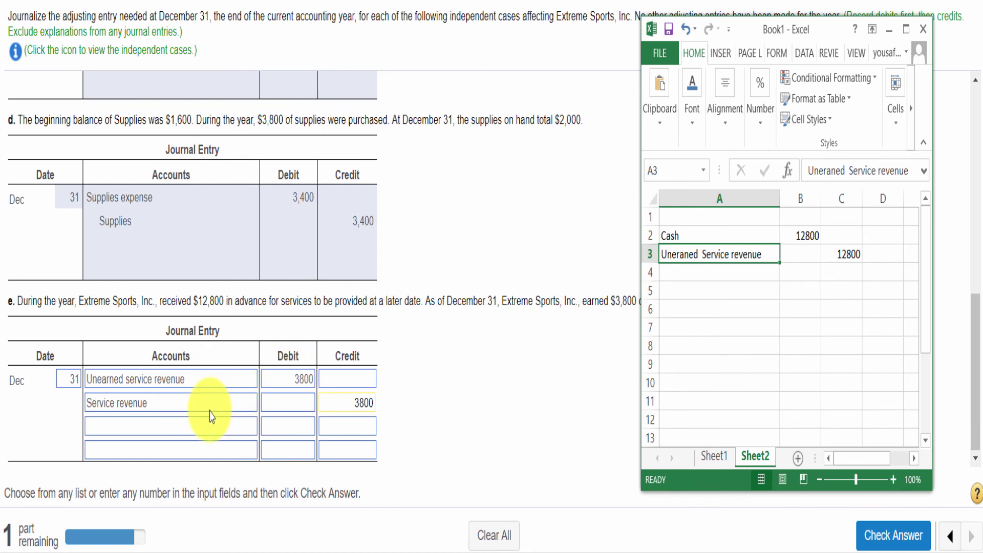
left_click(397, 415)
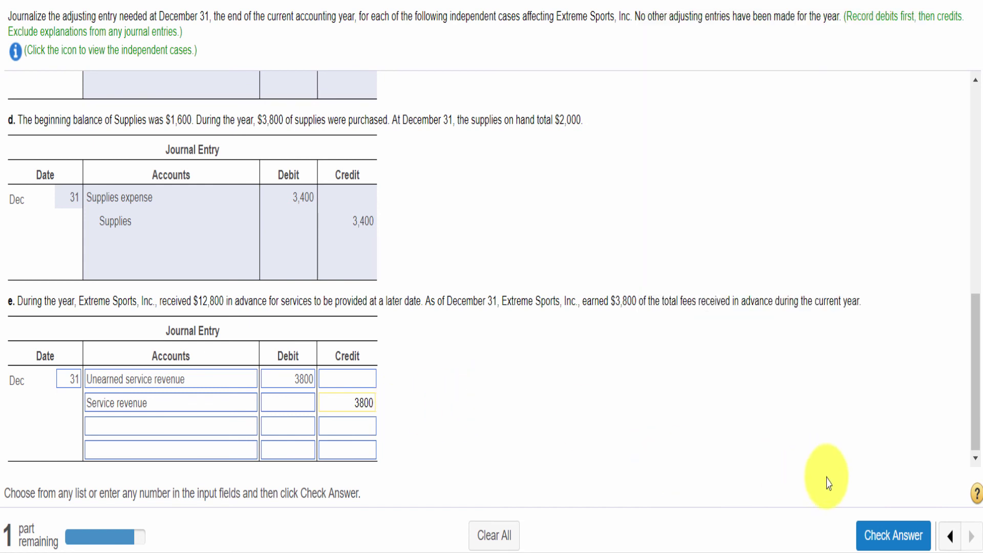
- Check case e's 3,800 entry and dismiss the Good job confirmation
left_click(866, 532)
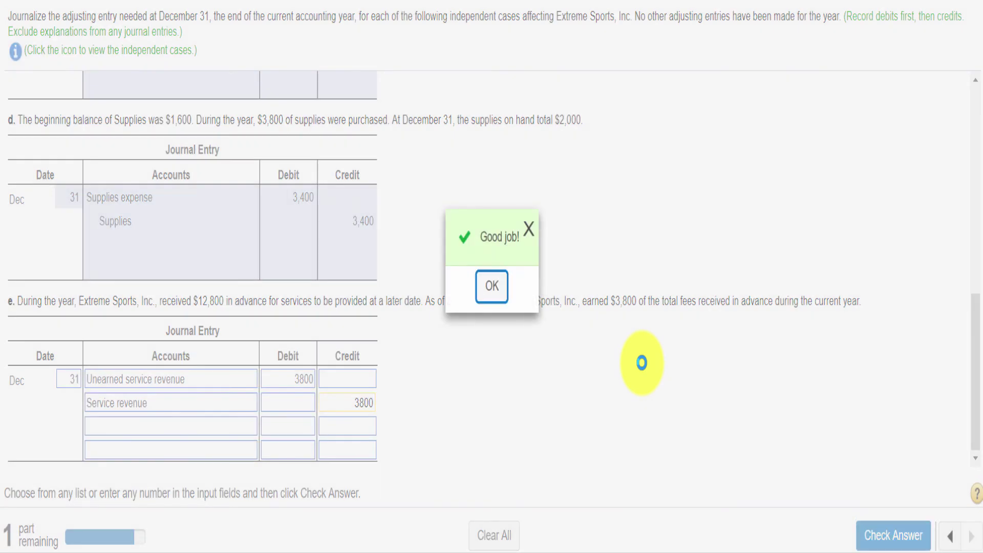
left_click(487, 284)
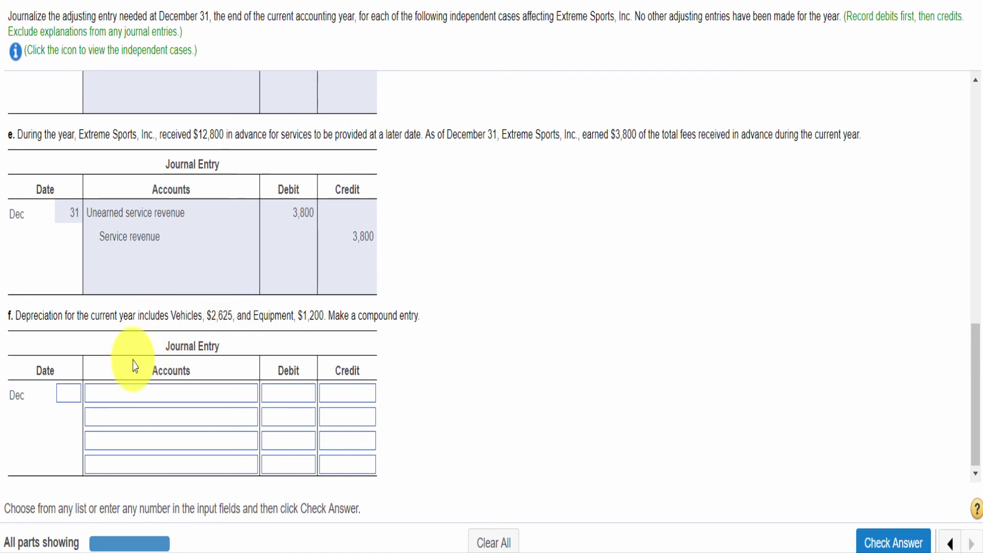
- Date case f and debit Depreciation expense, vehicles 2625 and Depreciation expense, equipment 1200
left_click(72, 397)
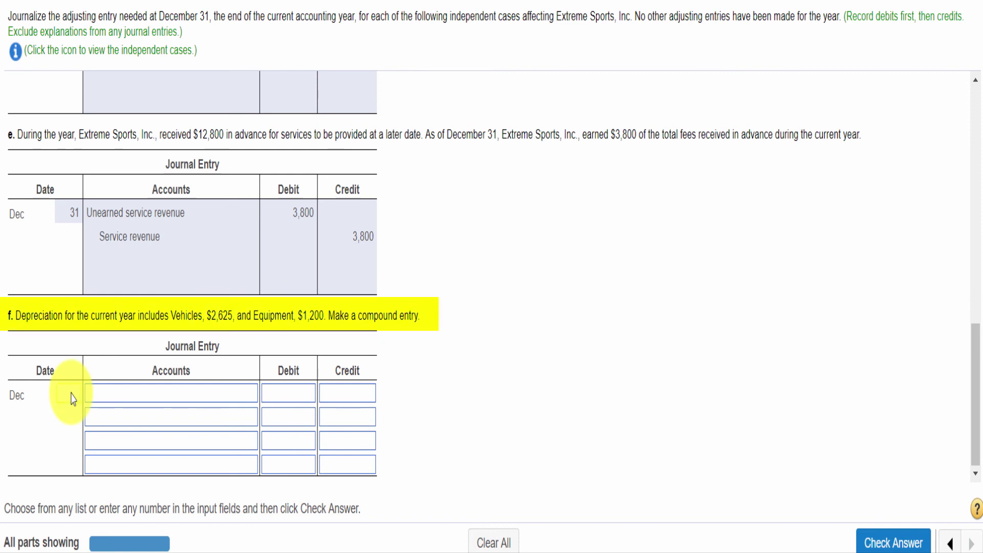
left_click(118, 400)
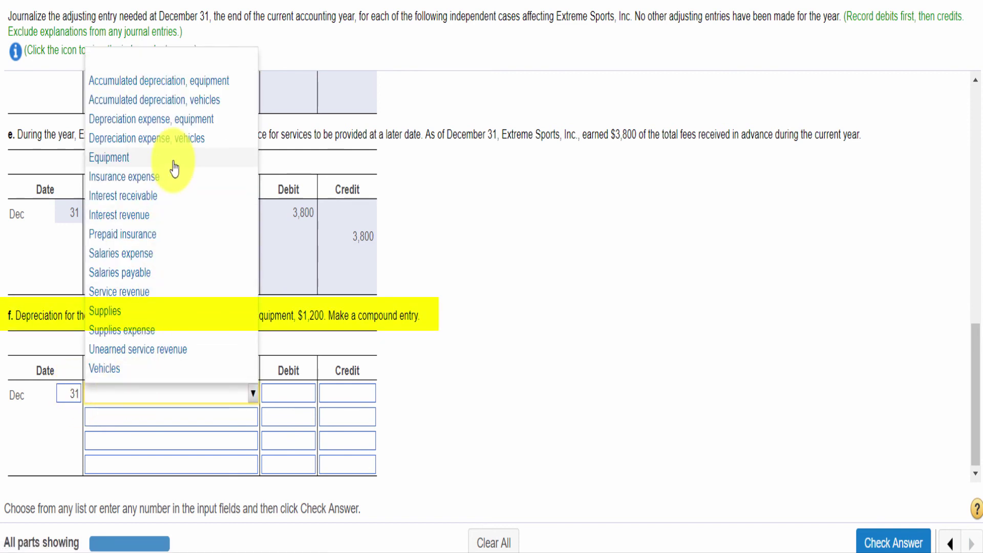
left_click(176, 139)
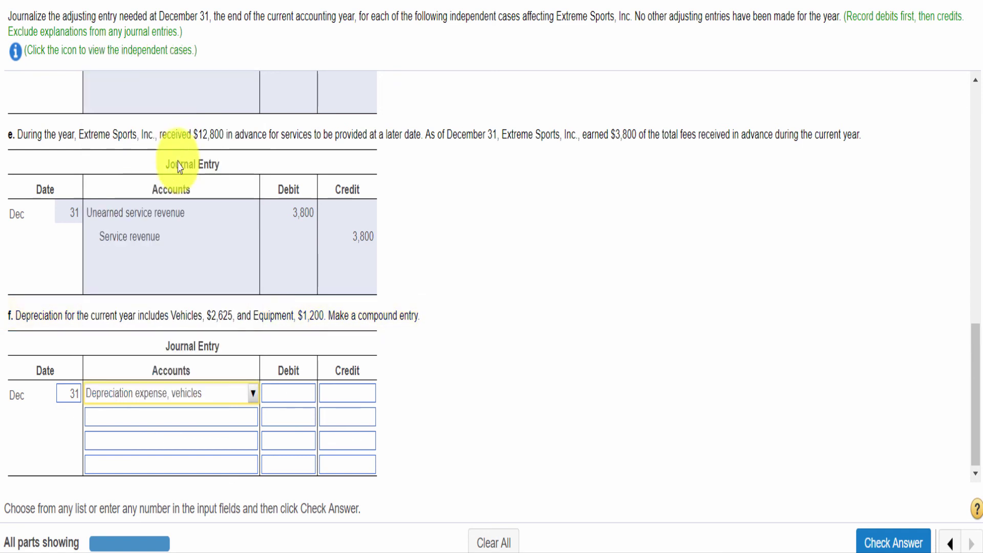
left_click(282, 401)
type("2625")
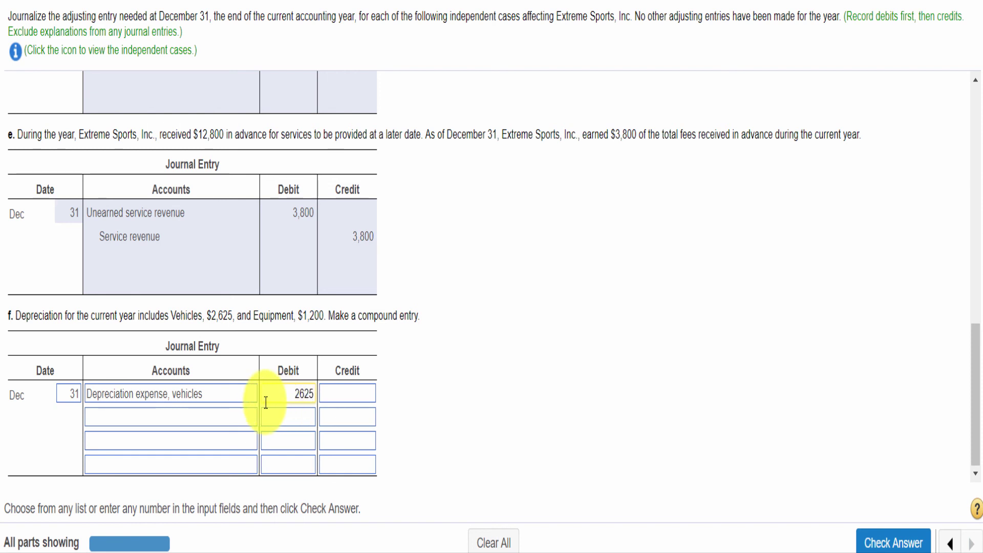
left_click(233, 419)
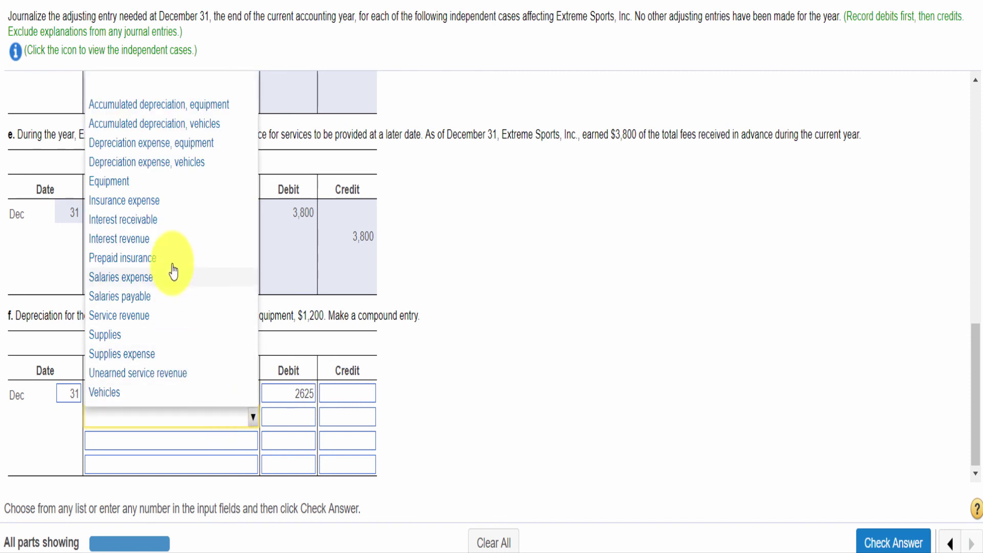
left_click(195, 148)
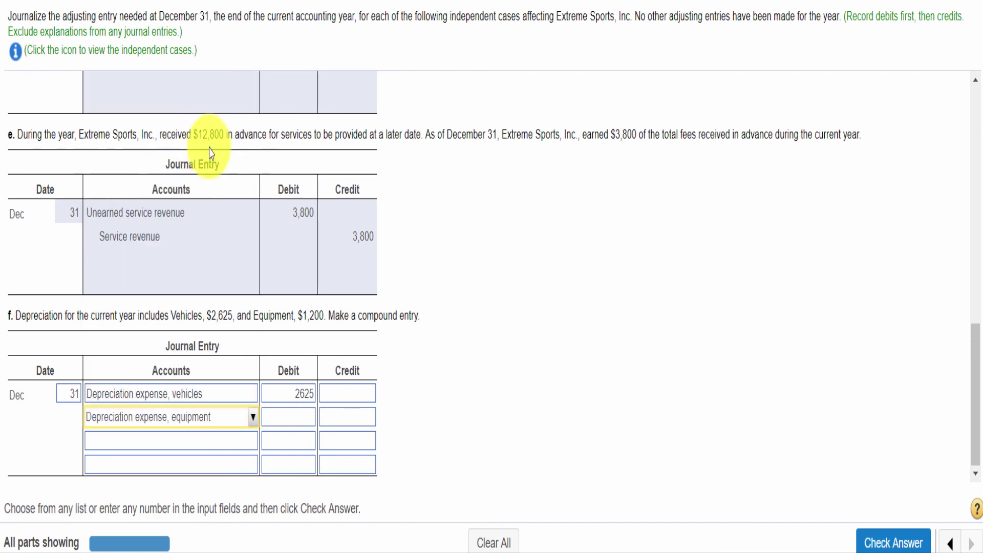
left_click(300, 424)
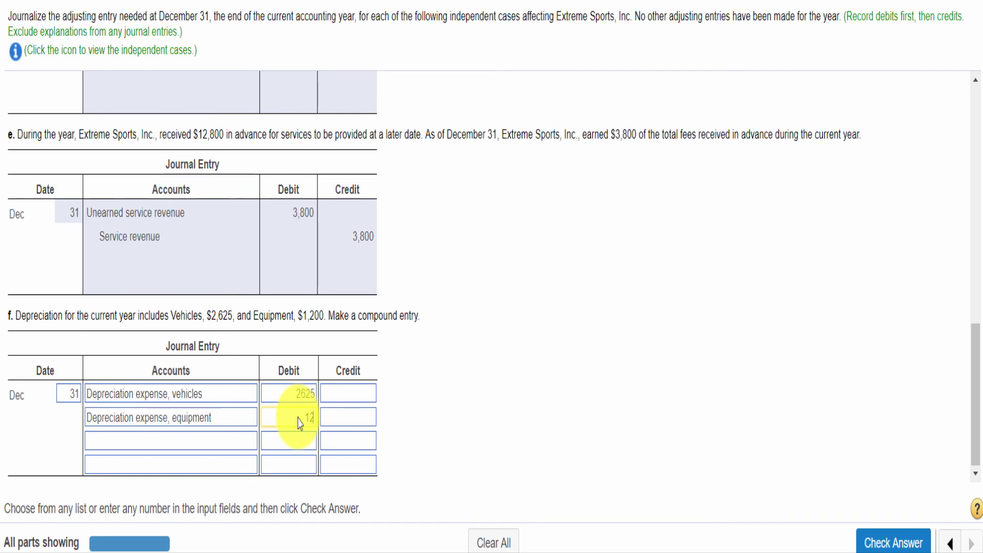
- Add Accumulated depreciation, vehicles and equipment as credit lines, crediting vehicles 2625
left_click(214, 445)
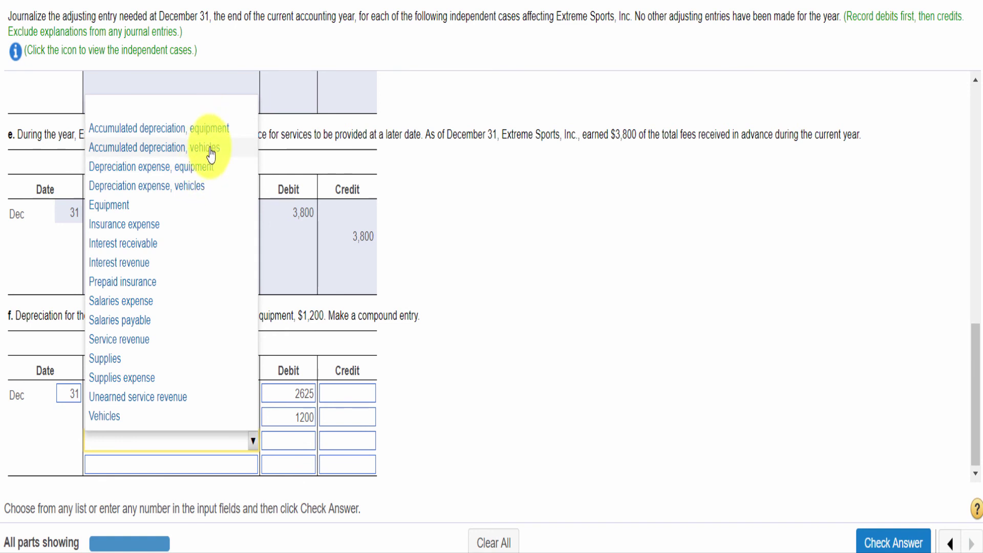
left_click(210, 152)
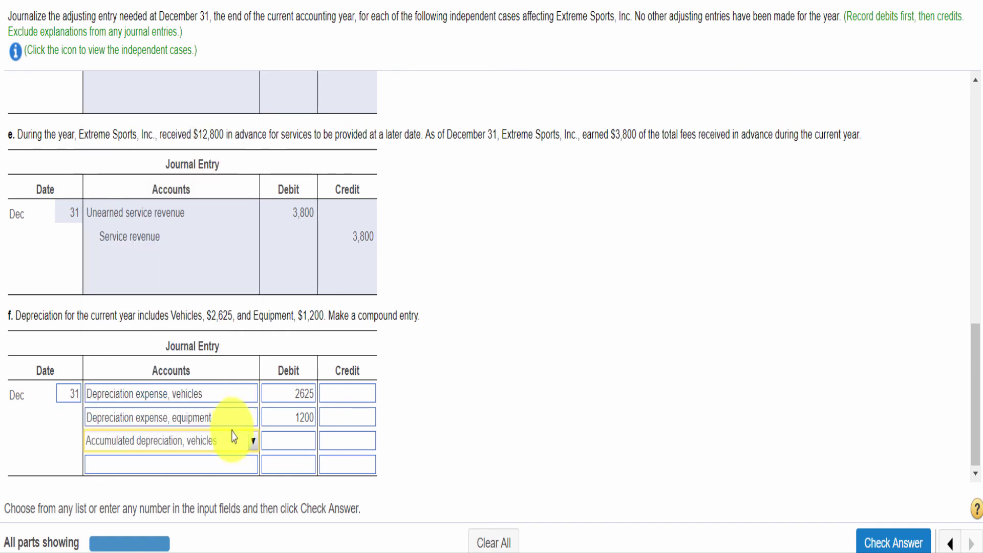
left_click(210, 472)
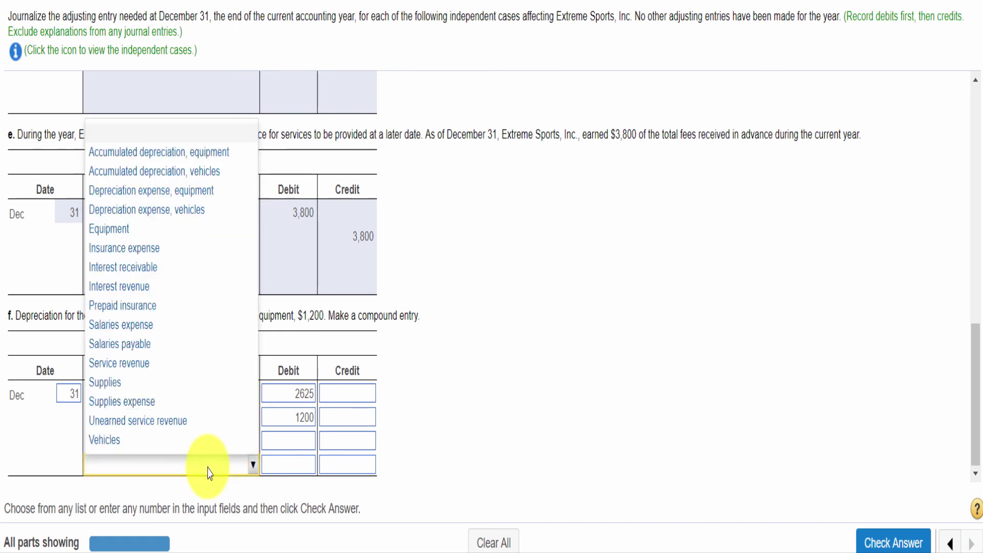
left_click(203, 154)
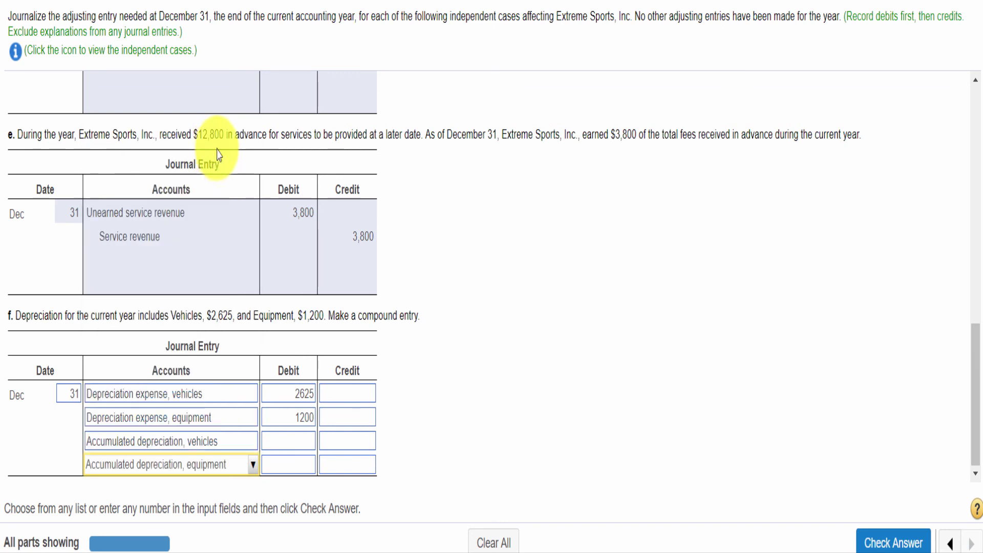
left_click(344, 441)
type("2")
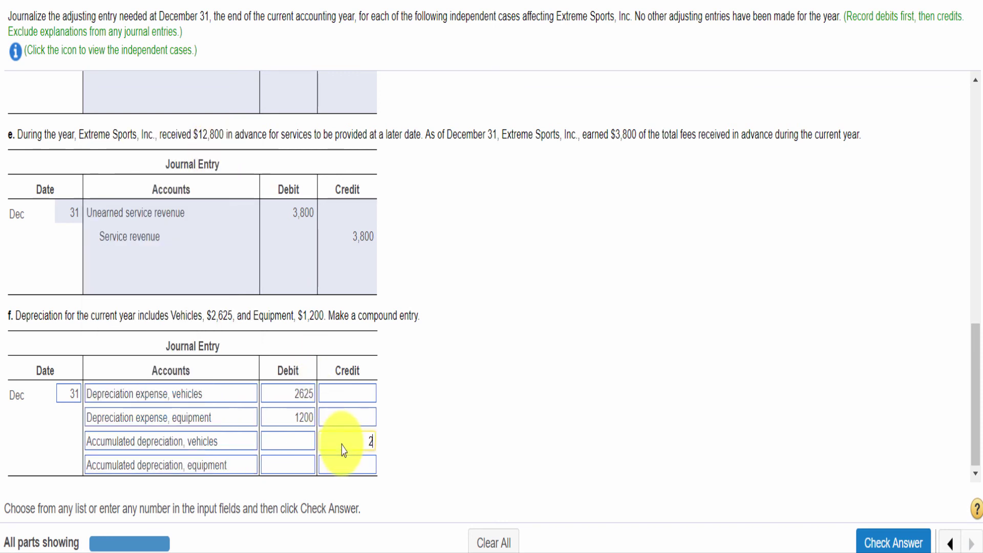
type("6")
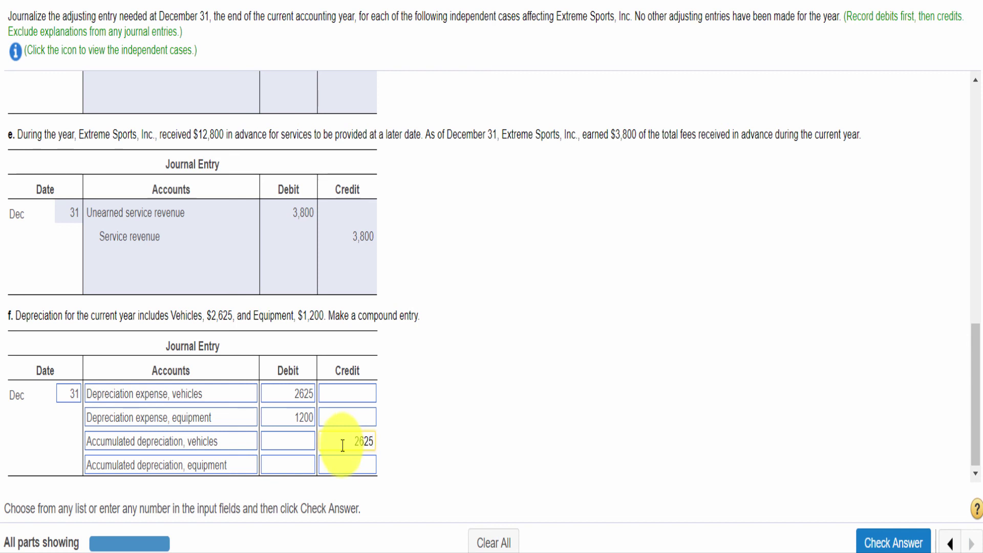
type("25")
left_click(337, 466)
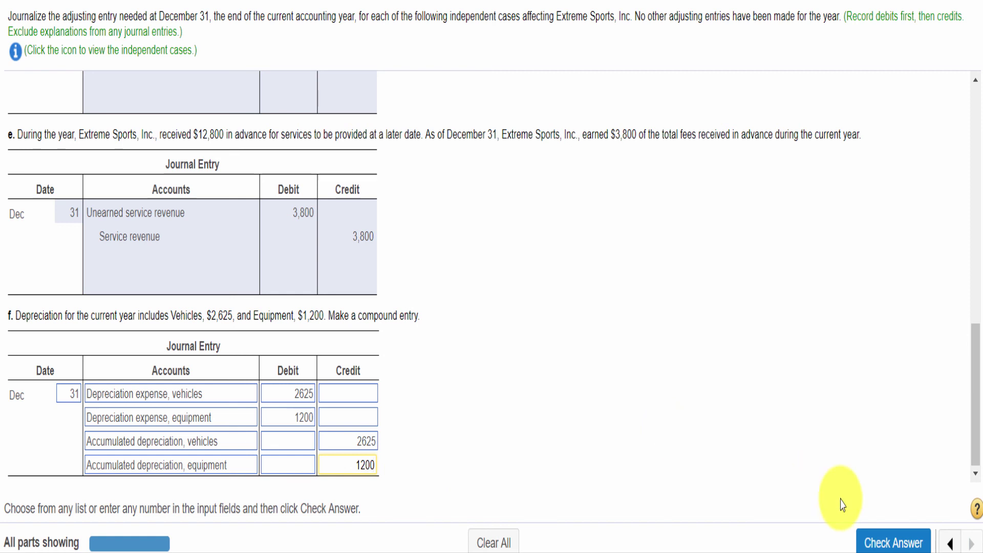
- Check case f's compound depreciation entry and dismiss the Well done confirmation
left_click(882, 546)
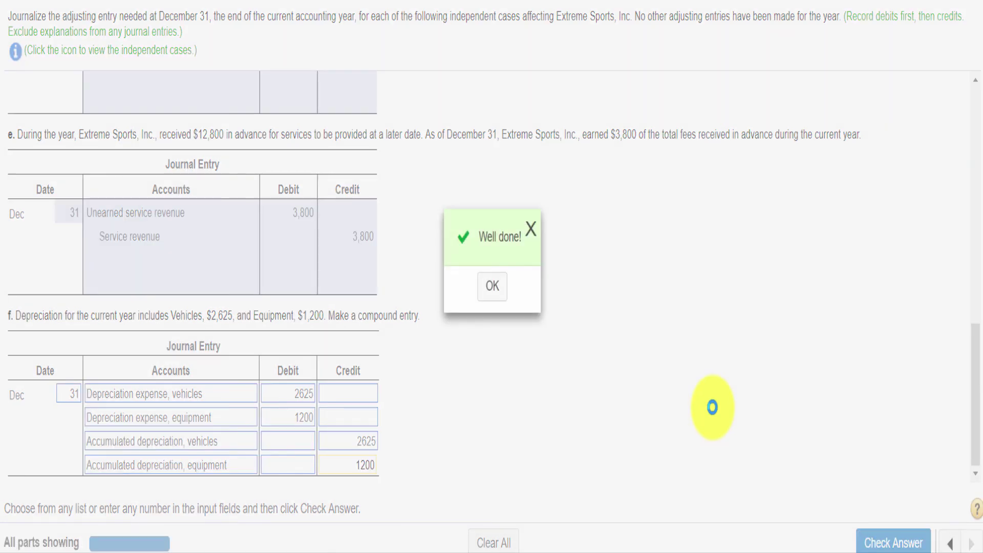
left_click(491, 288)
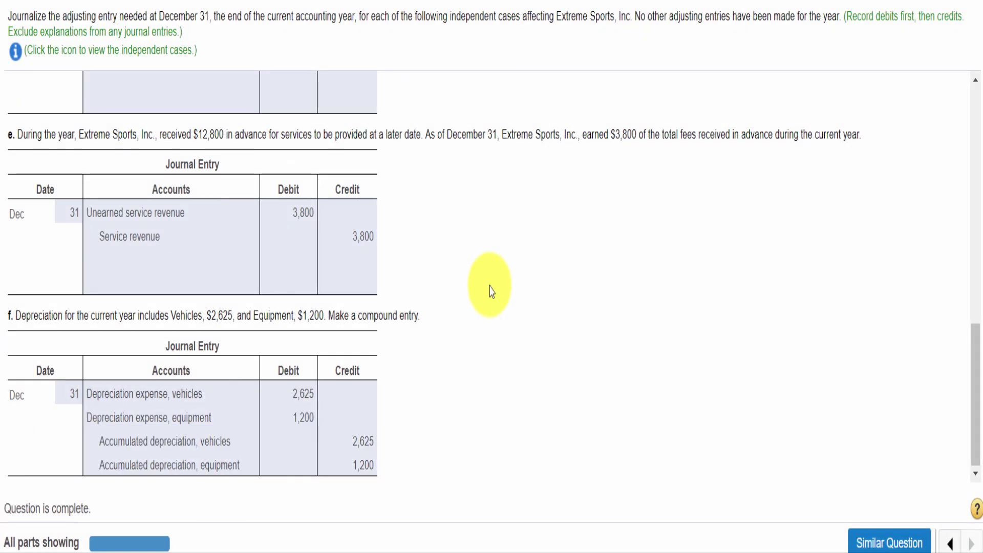